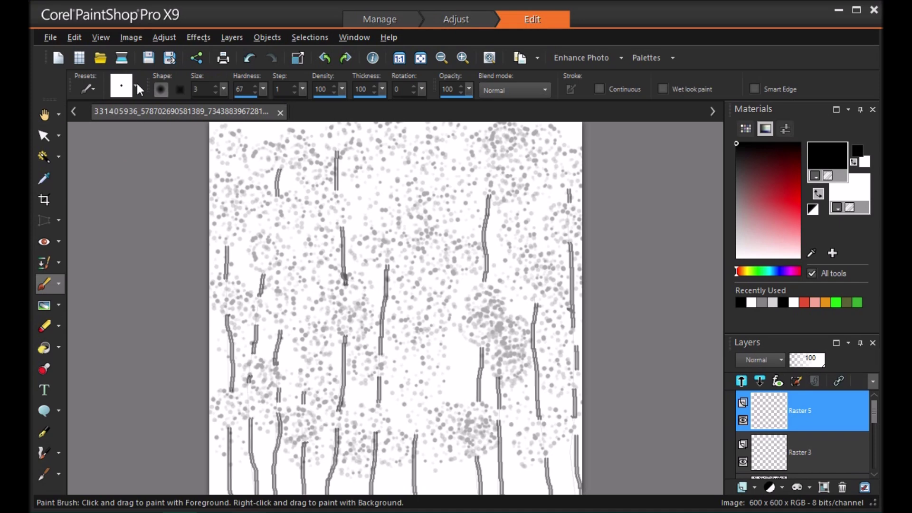
Choose the Marble2 brush and set the foreground colour to the recently used medium green
scroll(221, 196, down, 10)
scroll(221, 196, down, 1)
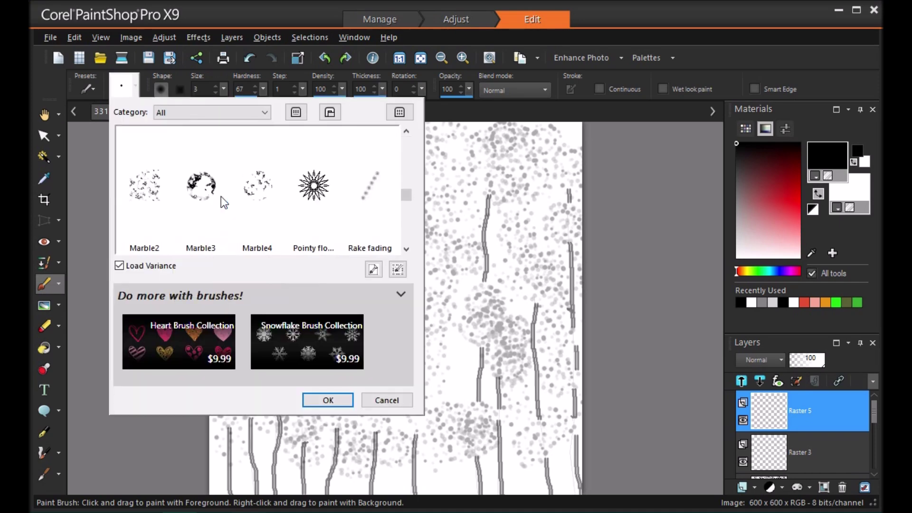
click(156, 195)
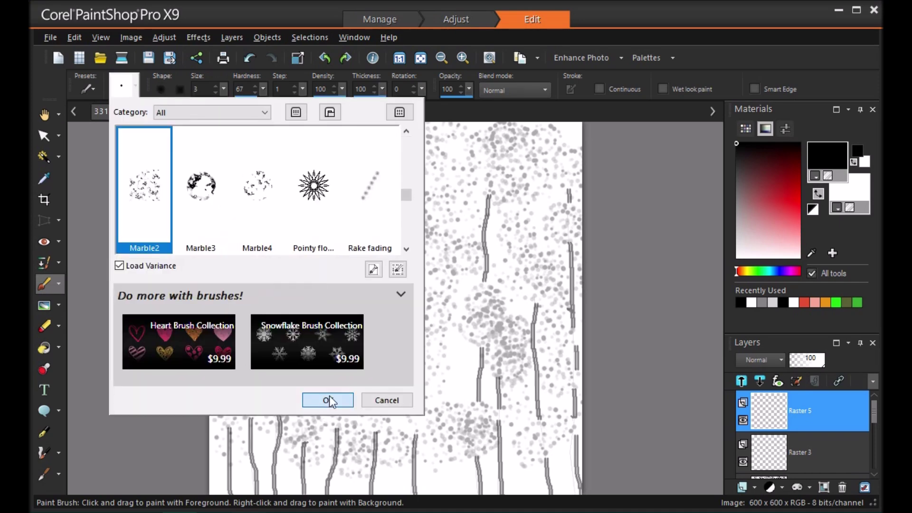
click(327, 400)
click(857, 301)
Paint medium green foliage texture across the whole canvas on the Raster 5 layer
click(499, 254)
mouse_move(499, 255)
mouse_down()
mouse_move(377, 234)
mouse_move(332, 200)
mouse_move(254, 198)
mouse_move(305, 307)
mouse_move(356, 375)
mouse_move(458, 346)
mouse_move(519, 346)
mouse_move(534, 360)
mouse_move(528, 173)
mouse_move(509, 152)
mouse_move(498, 173)
mouse_up()
mouse_move(304, 417)
mouse_down()
mouse_move(429, 403)
mouse_move(484, 351)
mouse_move(340, 195)
mouse_move(369, 187)
mouse_up()
mouse_move(259, 169)
mouse_down()
mouse_move(250, 168)
mouse_move(255, 331)
mouse_move(264, 420)
mouse_move(278, 413)
mouse_up()
mouse_move(384, 364)
mouse_down()
mouse_move(443, 484)
mouse_move(580, 326)
mouse_move(549, 204)
mouse_move(489, 171)
mouse_move(389, 185)
mouse_move(266, 185)
mouse_move(297, 326)
mouse_move(418, 342)
mouse_move(546, 270)
mouse_move(223, 437)
mouse_move(597, 248)
mouse_move(572, 180)
mouse_move(541, 166)
mouse_up()
Add a new raster layer above Raster 5 and set a brighter green foreground colour
click(742, 486)
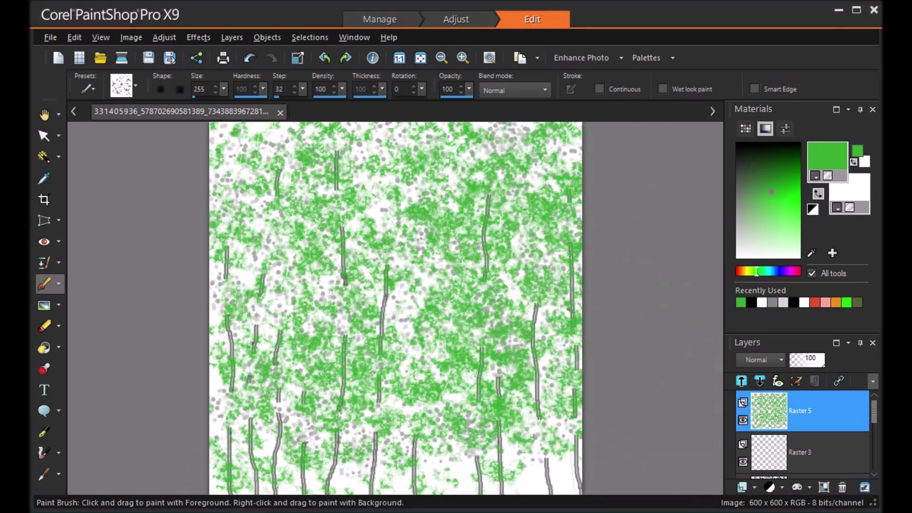
click(458, 309)
click(782, 196)
Paint bright green foliage texture over the canvas on the Raster 6 layer
drag(428, 295, 344, 301)
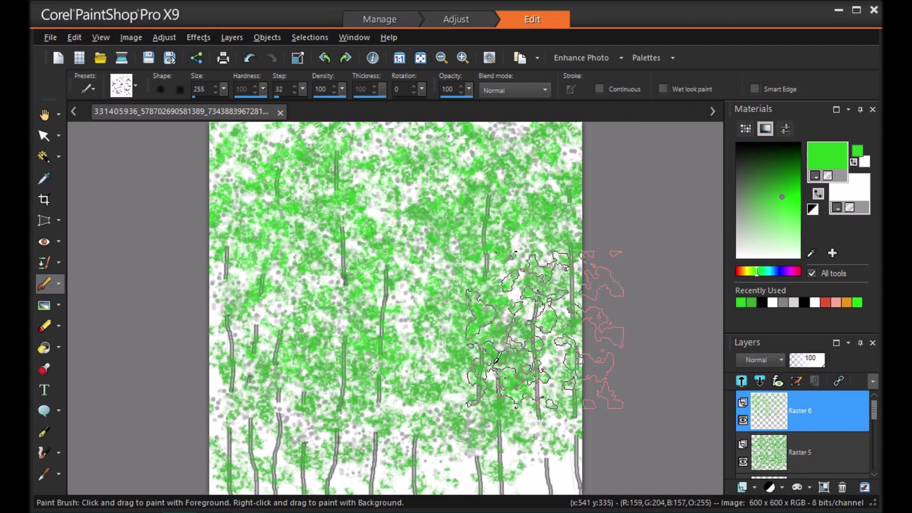
click(235, 414)
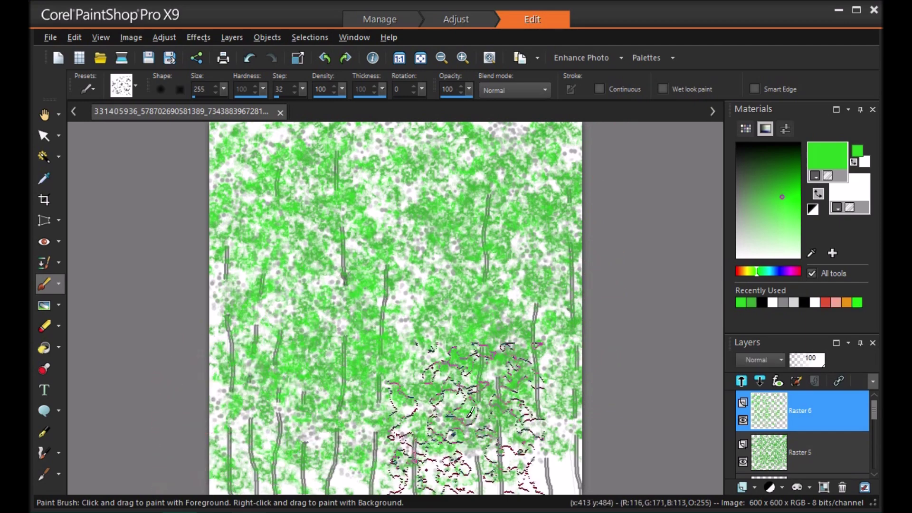
click(507, 400)
click(252, 280)
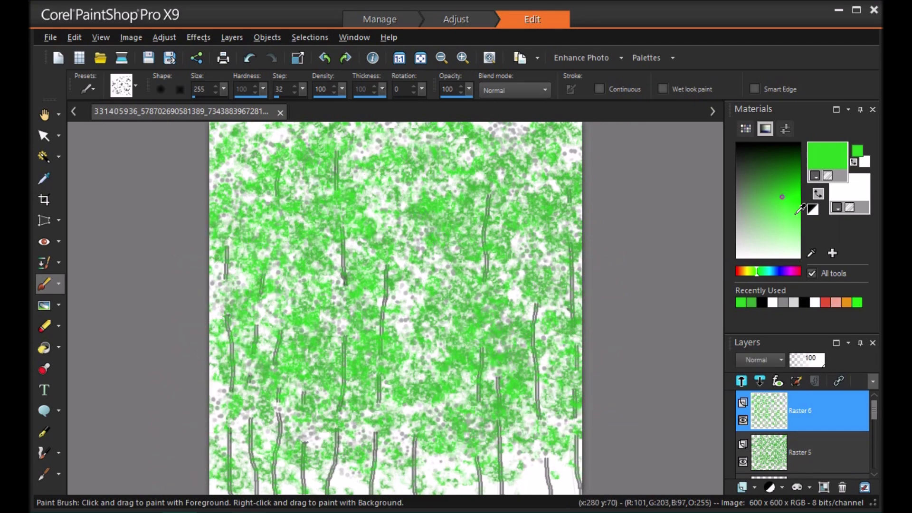
Set the foreground colour to a pale green and add a new raster layer above Raster 6
click(799, 237)
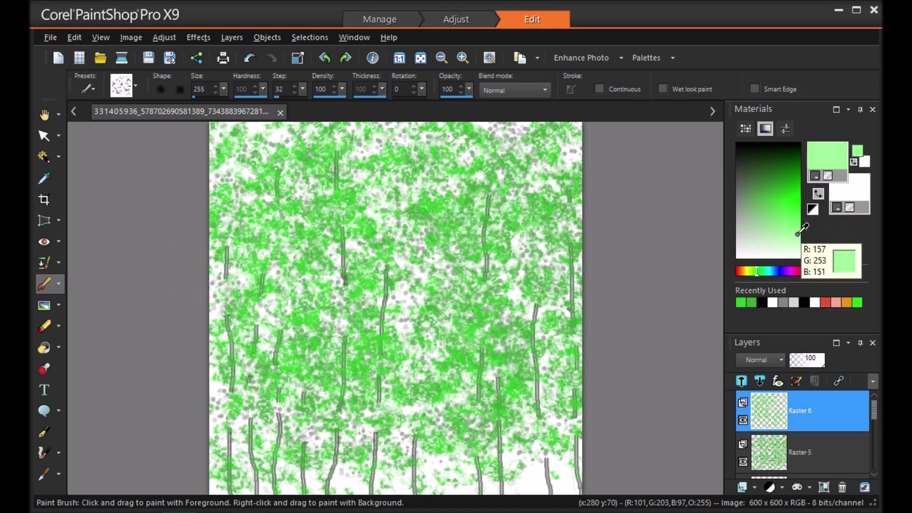
click(754, 488)
click(759, 380)
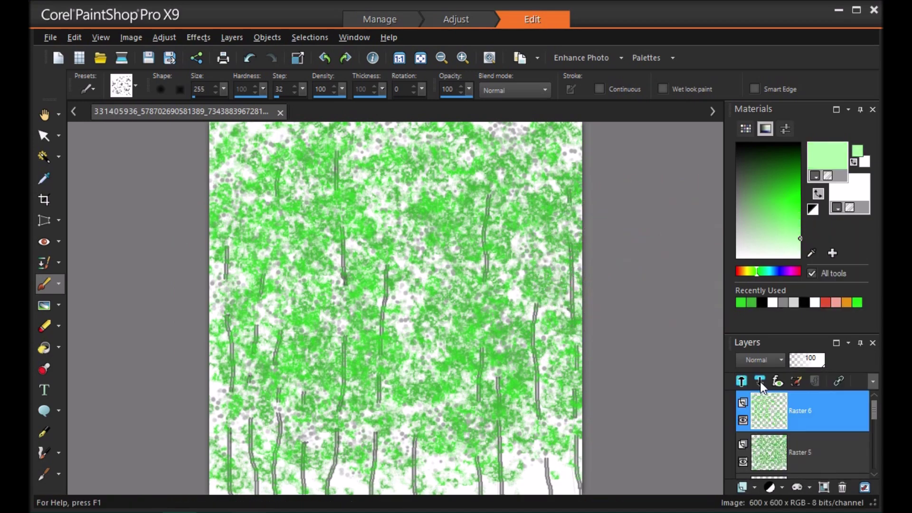
click(489, 415)
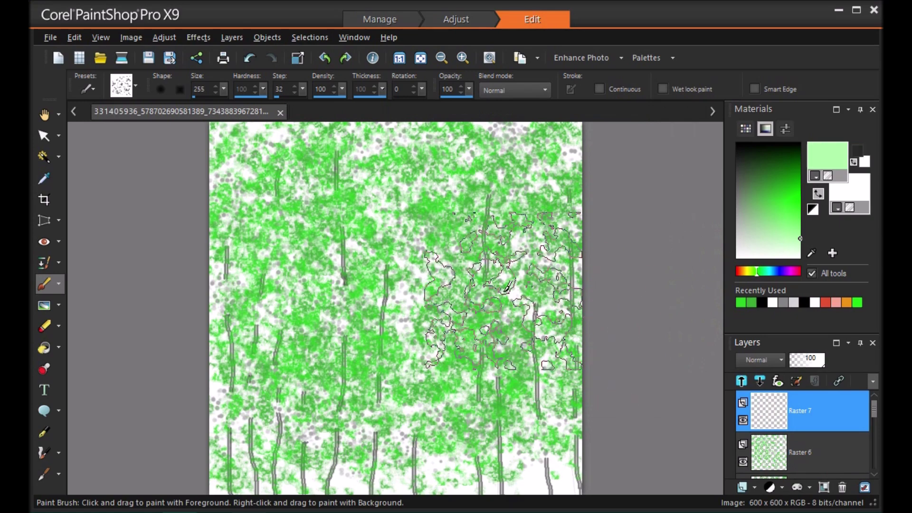
Stamp pale green foliage highlights across the canvas on the Raster 7 layer
click(398, 249)
click(259, 239)
click(284, 352)
click(412, 369)
click(527, 365)
click(528, 258)
click(536, 175)
click(506, 144)
click(343, 174)
Change the foreground hue to pale yellow and stamp yellow highlights throughout the foliage on Raster 7
click(750, 269)
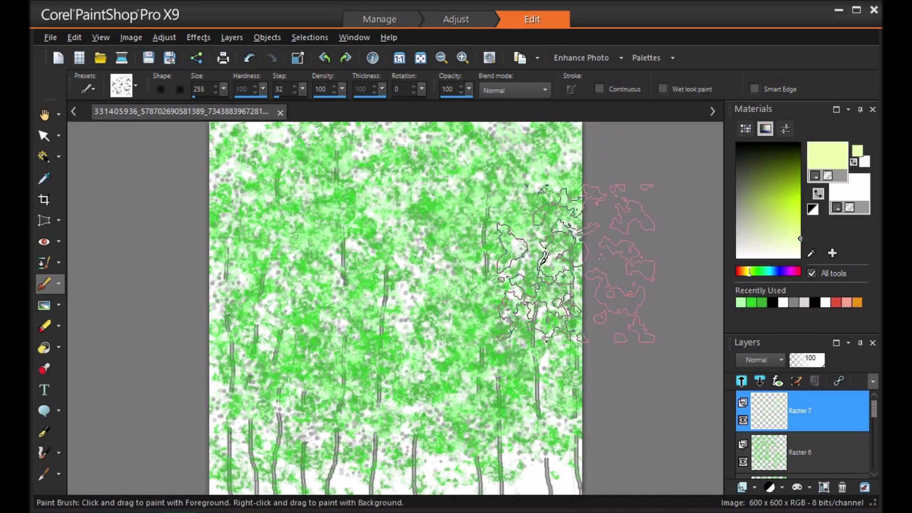
drag(546, 228, 558, 347)
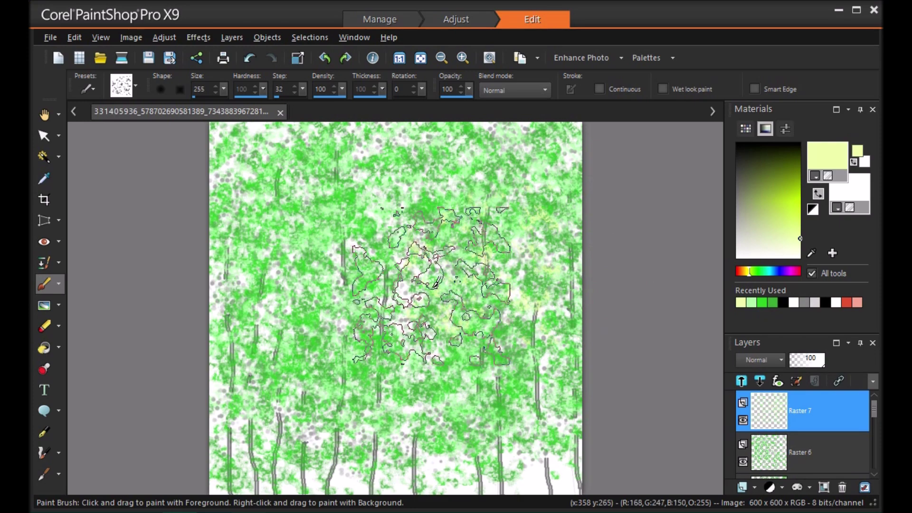
click(333, 217)
click(304, 364)
click(519, 351)
click(396, 147)
click(248, 157)
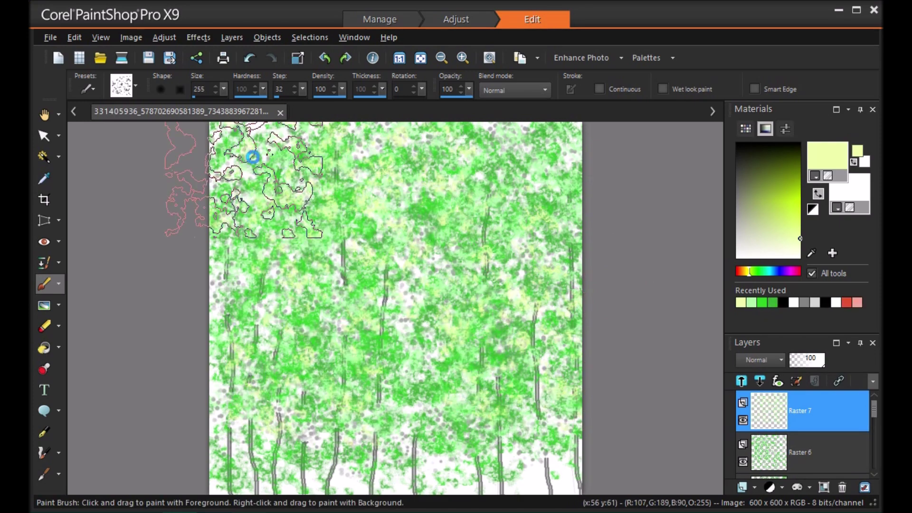
click(552, 160)
click(581, 341)
click(228, 367)
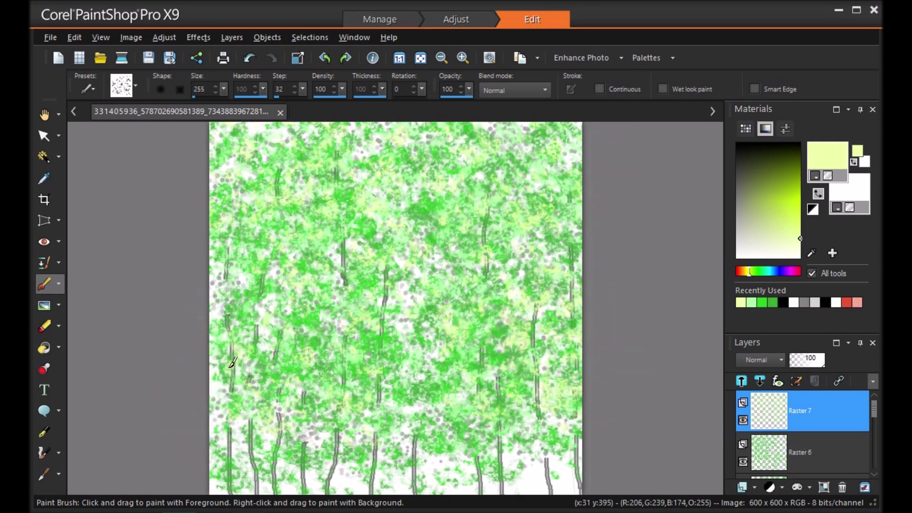
click(368, 276)
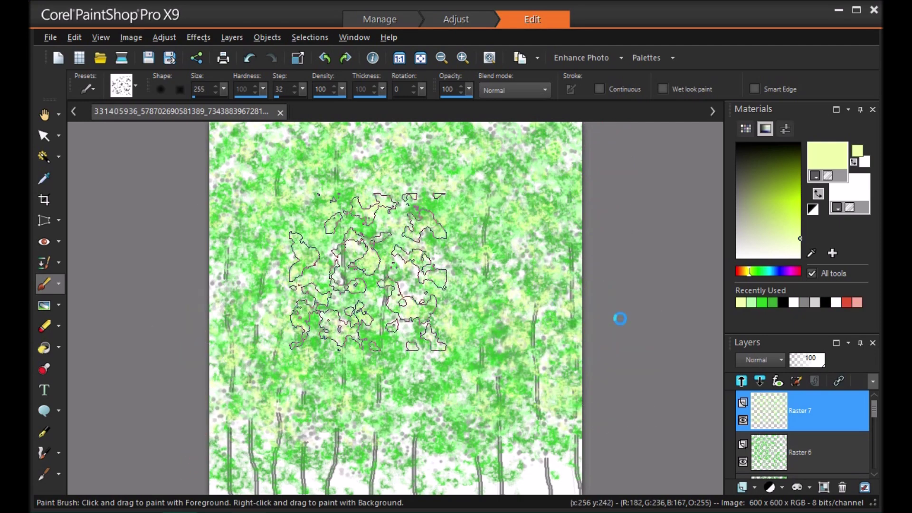
click(409, 378)
click(519, 458)
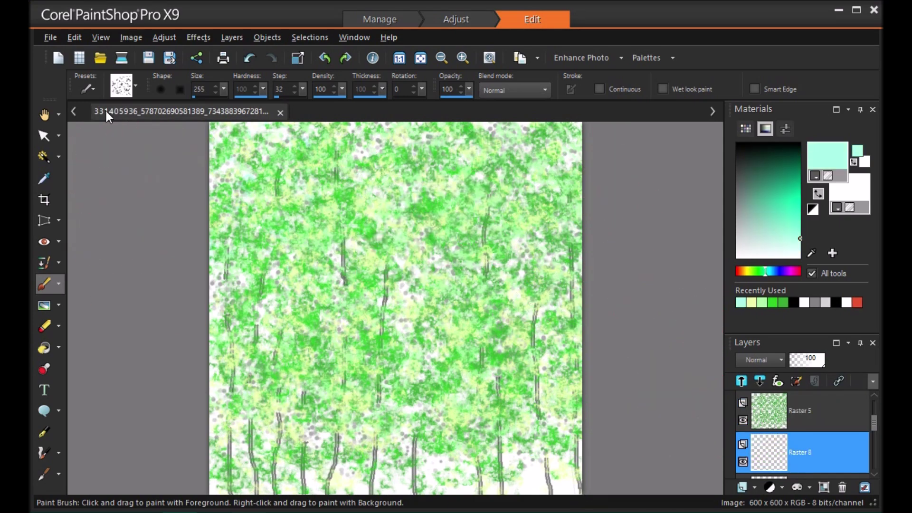
With the Fuzz soft brush, fill the background behind the foliage with pale aqua and dab white patches over it
click(136, 85)
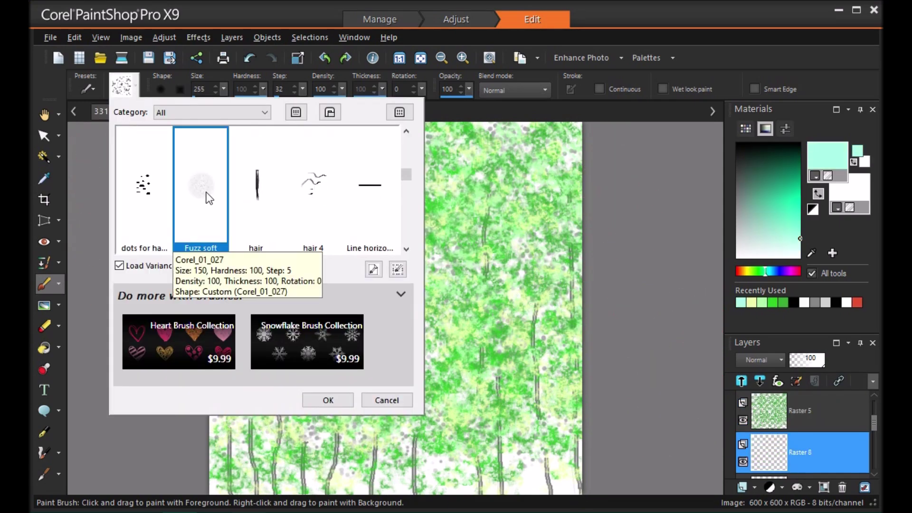
click(328, 399)
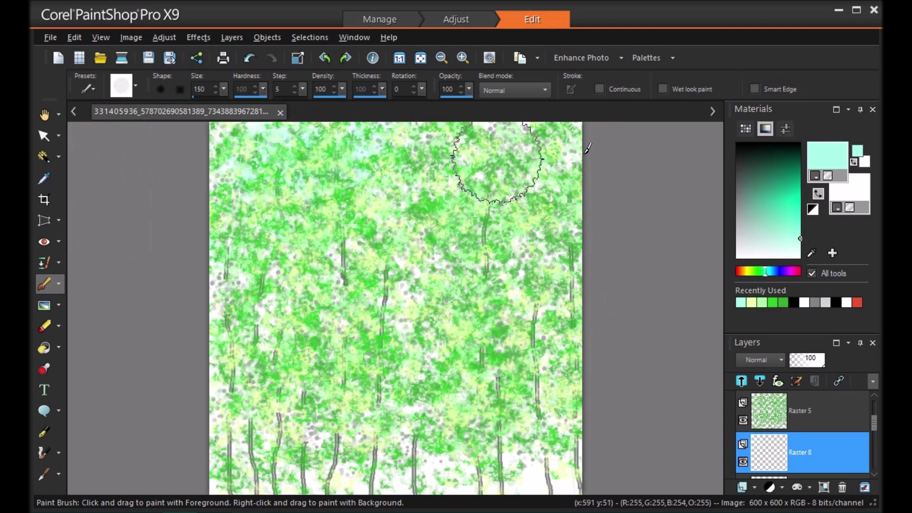
mouse_move(351, 274)
mouse_down()
mouse_move(569, 277)
mouse_move(497, 308)
mouse_move(222, 362)
mouse_move(312, 409)
mouse_up()
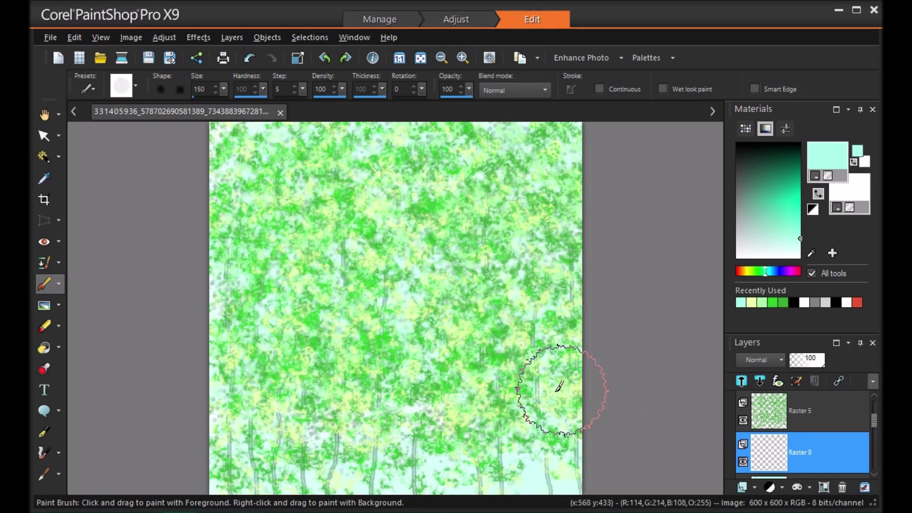
right_click(536, 391)
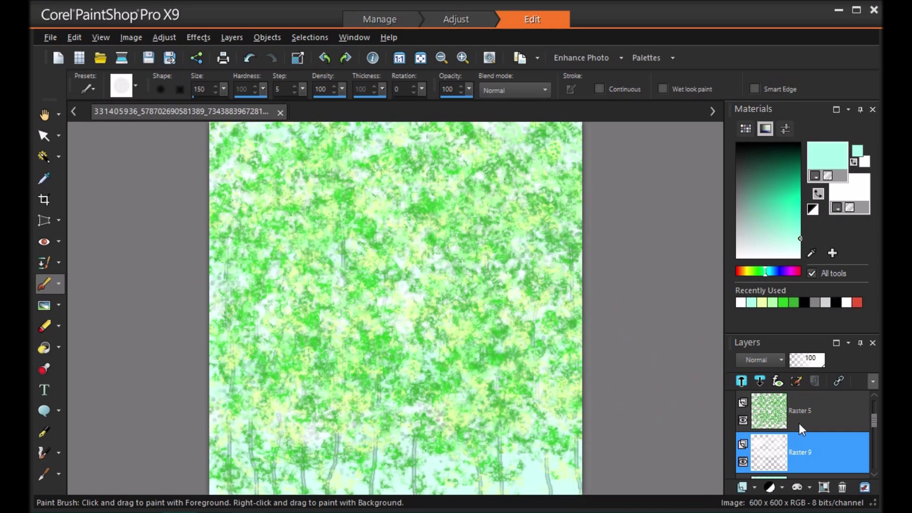
Add a new raster layer directly above the white patches and below the foliage layers
click(742, 488)
click(779, 377)
click(478, 414)
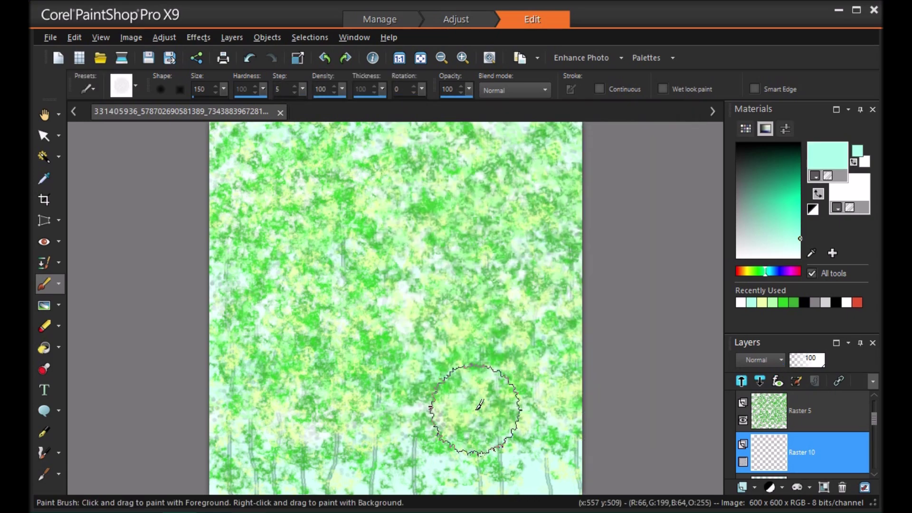
Draw a brown line with the Pen tool at width 3.00 along the lower central trunk sketch
click(45, 432)
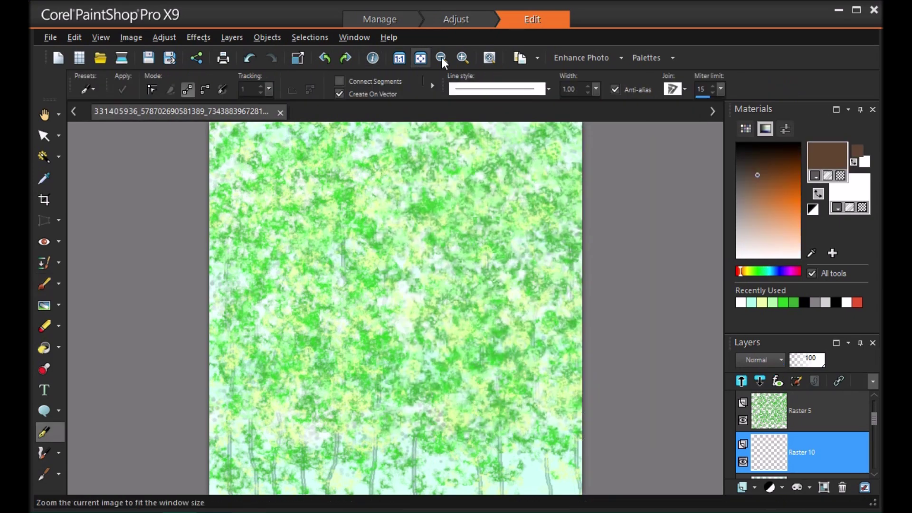
click(587, 92)
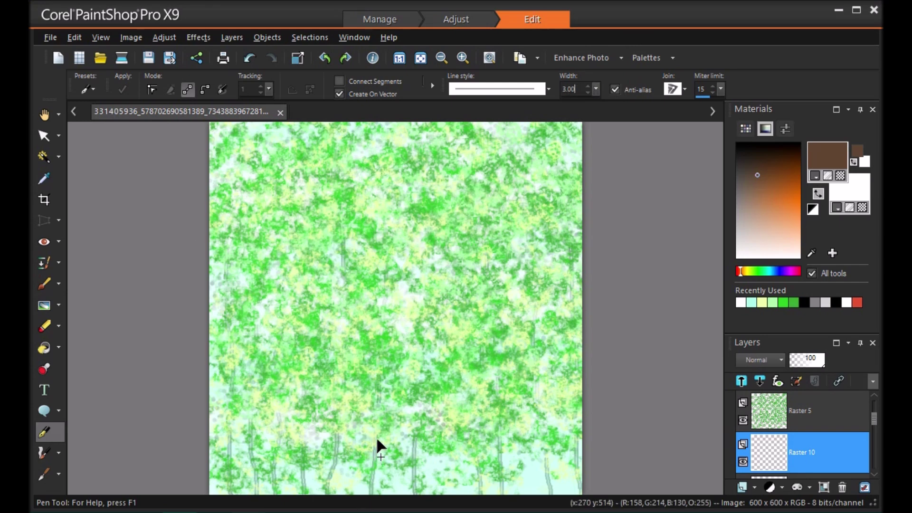
drag(376, 438, 372, 498)
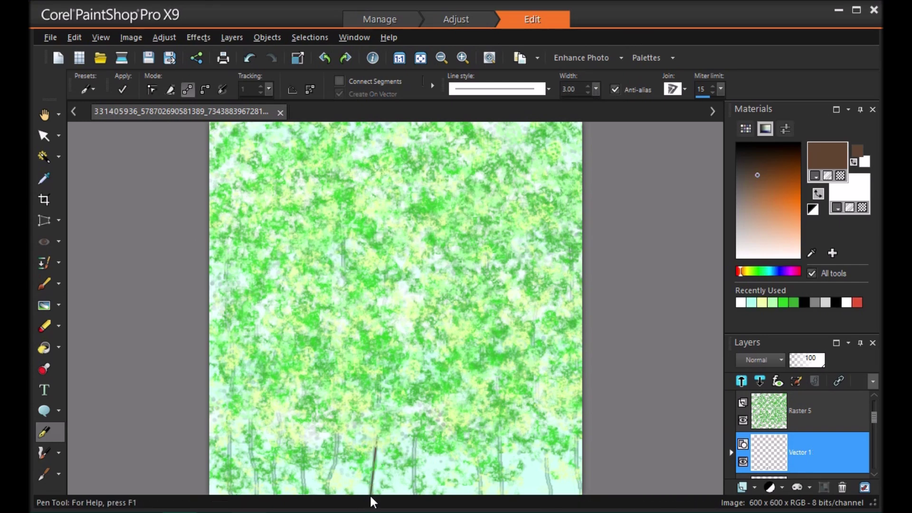
Set the line width to 8.00 and draw the central tree trunk as broken brown segments rising through the foliage
click(588, 87)
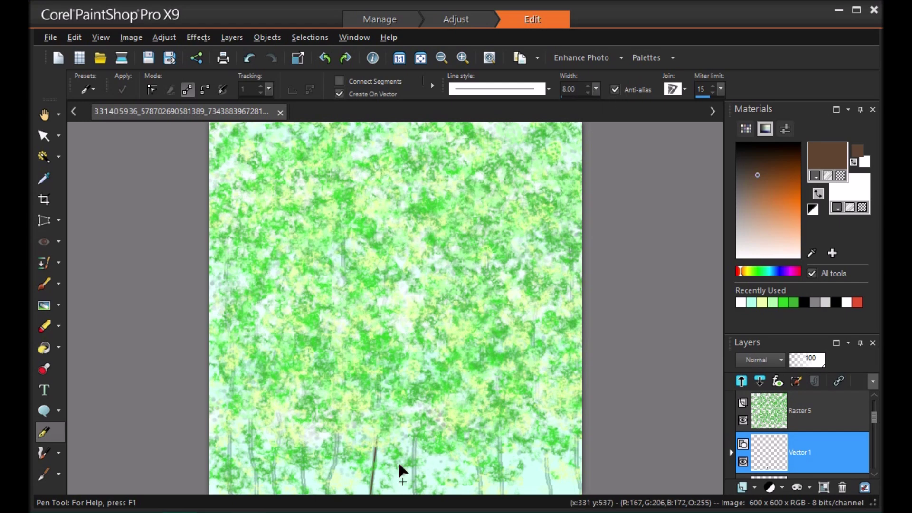
drag(377, 436, 370, 507)
drag(378, 395, 378, 404)
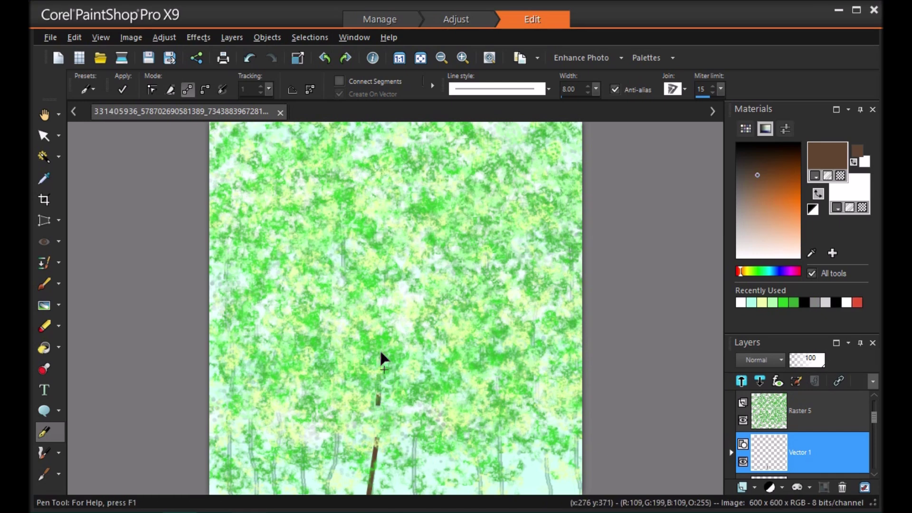
drag(383, 300, 381, 331)
drag(393, 226, 391, 216)
Draw the straight trunk just right of the central one as broken brown segments from the ground upward
drag(414, 436, 412, 509)
drag(416, 412, 415, 399)
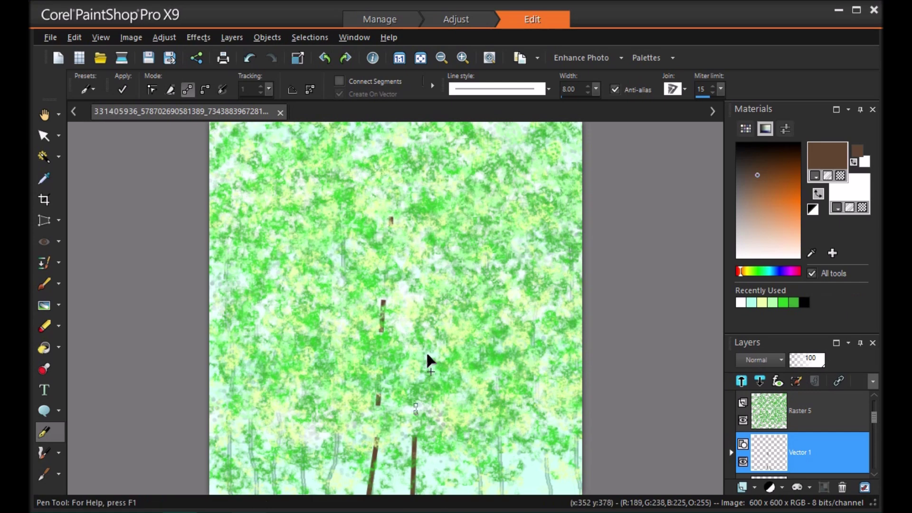
drag(414, 337, 415, 346)
drag(420, 233, 420, 259)
drag(421, 178, 419, 190)
Draw the next two trunks to the right as brown segments, from the ground up into the mid-height foliage
drag(473, 445, 480, 494)
drag(466, 399, 466, 379)
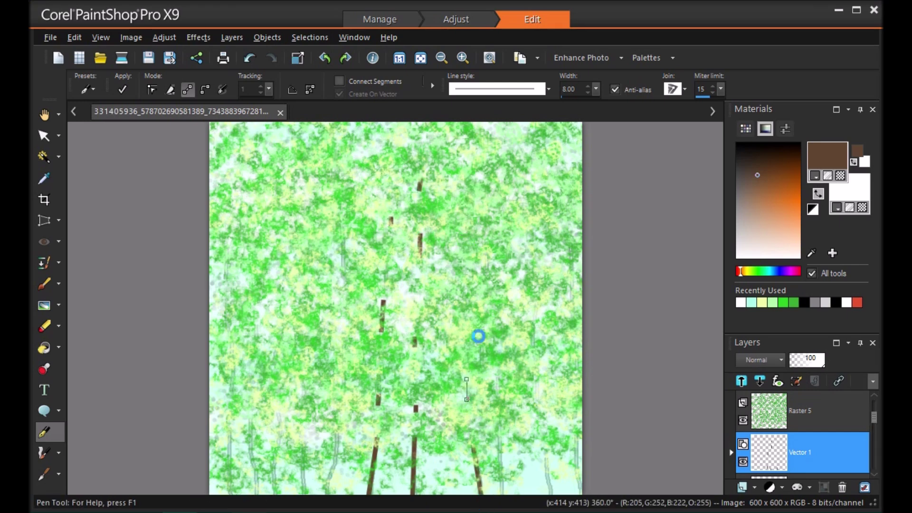
drag(501, 404, 506, 508)
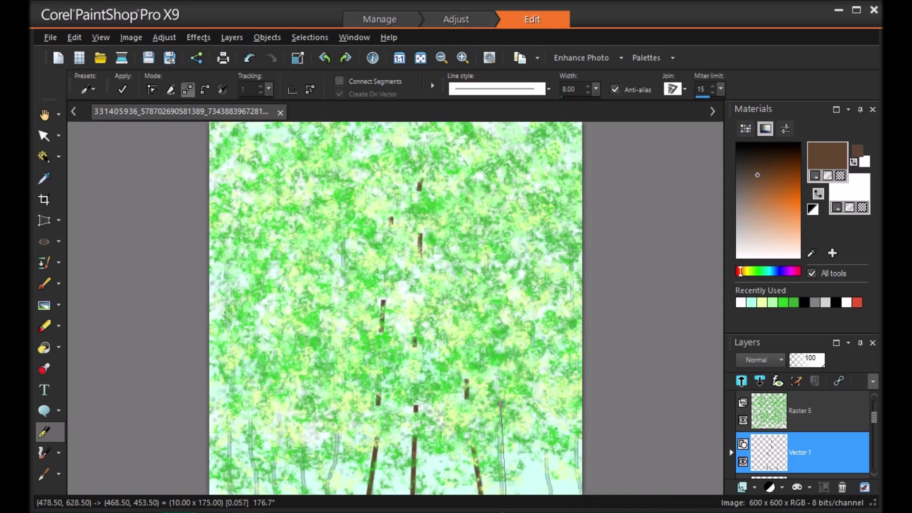
drag(500, 404, 500, 404)
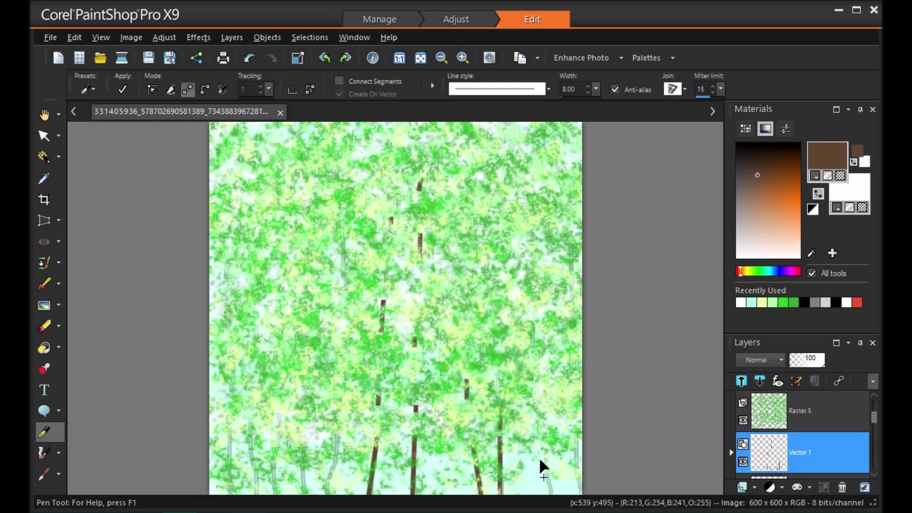
drag(486, 250, 488, 268)
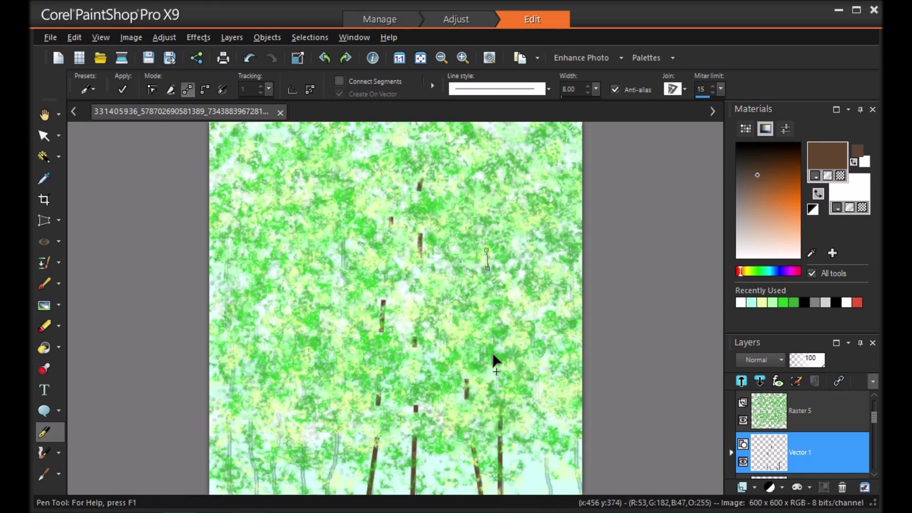
drag(463, 321, 464, 253)
Draw the two trunks nearest the canvas's right edge as broken brown segments from the ground upward
drag(541, 450, 550, 512)
drag(575, 427, 577, 494)
drag(537, 396, 535, 324)
drag(536, 259, 535, 290)
drag(567, 248, 572, 302)
drag(576, 362, 577, 373)
drag(536, 169, 539, 203)
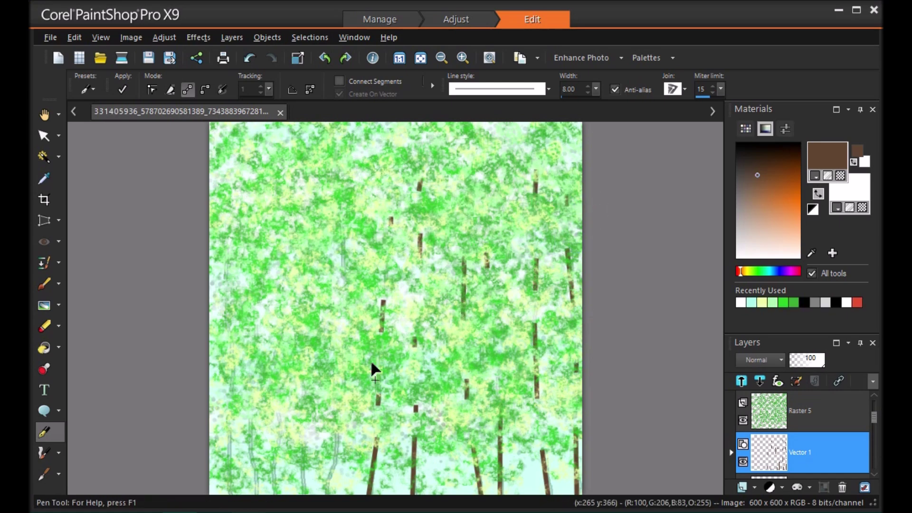
Extend the two central trunks near the canvas top and draw segments of the two trunks left of centre
drag(387, 137, 390, 165)
drag(424, 128, 425, 145)
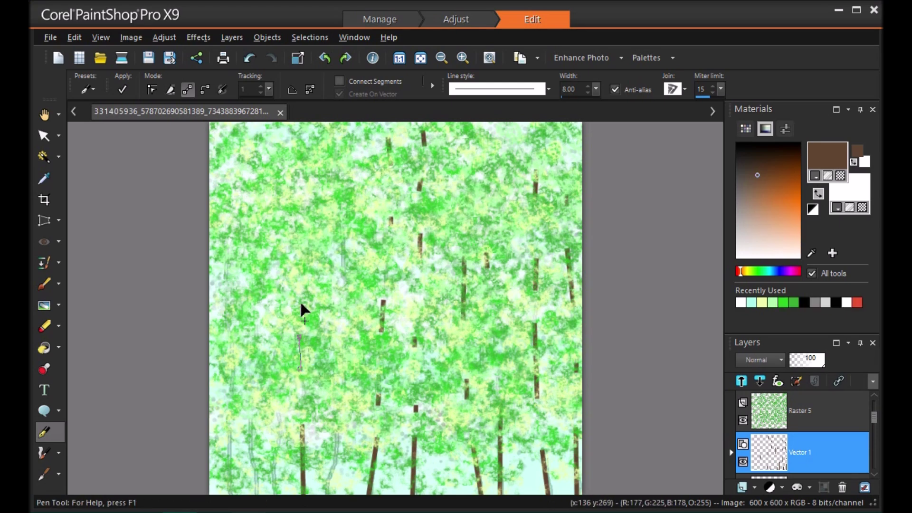
drag(299, 190, 297, 202)
drag(296, 147, 296, 148)
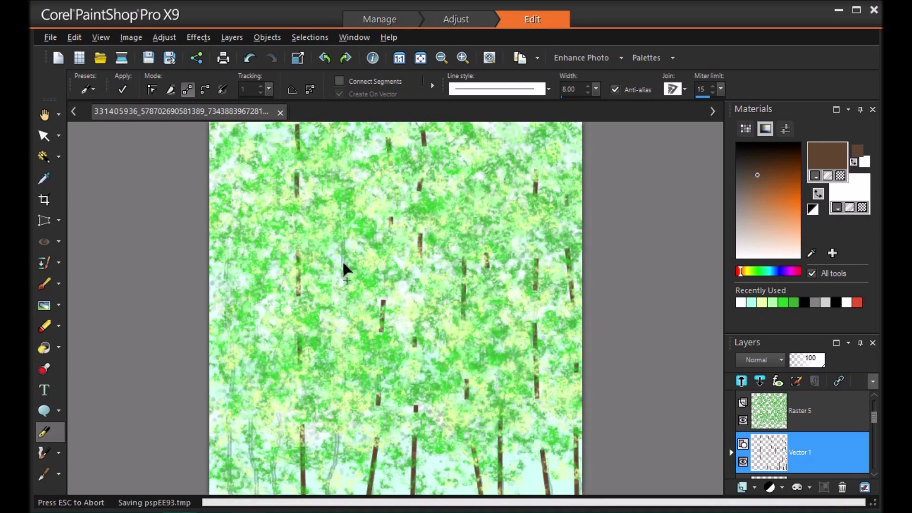
drag(340, 209, 343, 294)
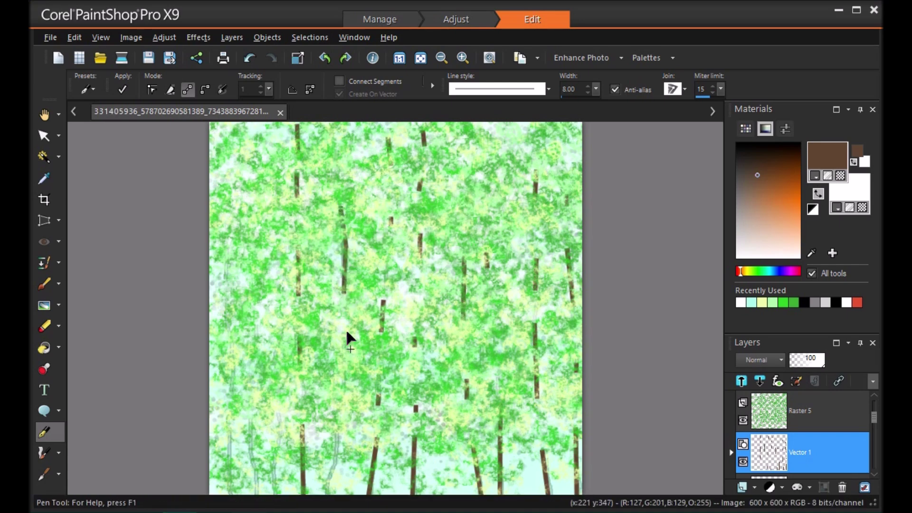
drag(342, 382, 329, 480)
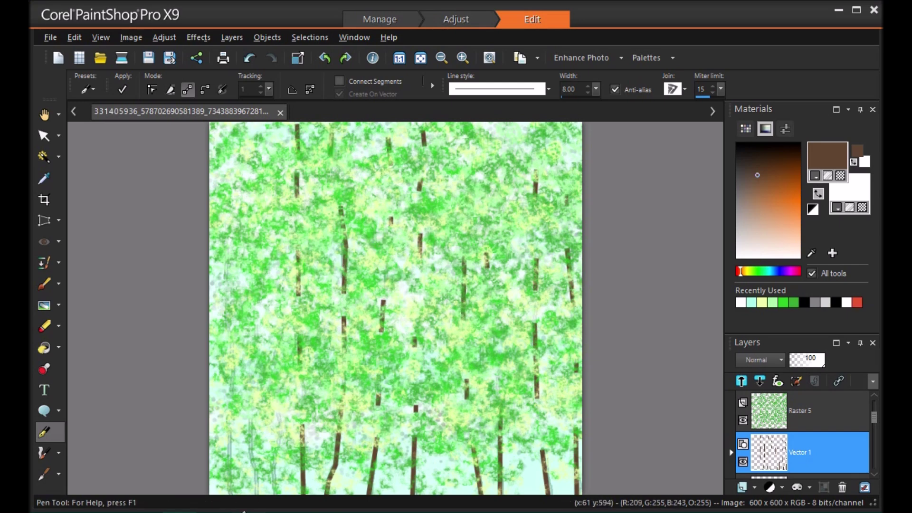
Draw the two leftmost trunks as broken brown segments running from the ground up to the canvas's upper edge
drag(229, 509, 257, 468)
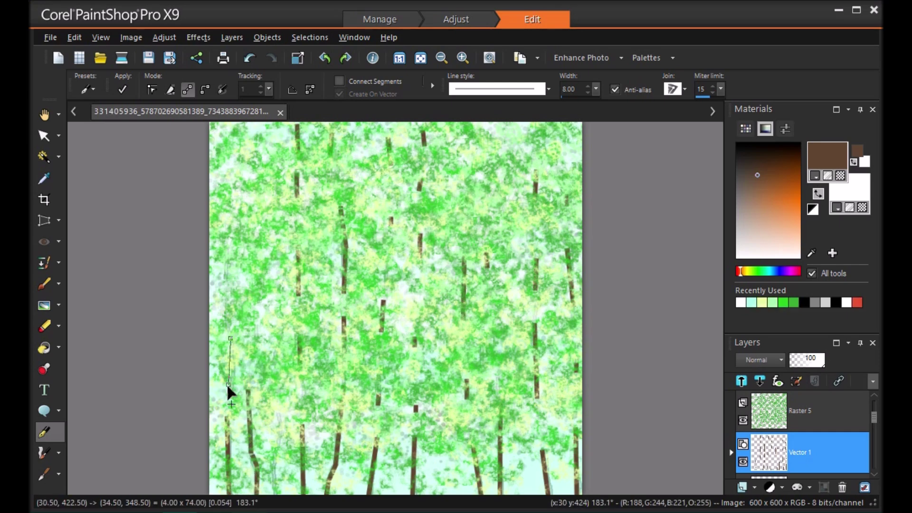
drag(232, 311, 226, 316)
drag(227, 205, 229, 179)
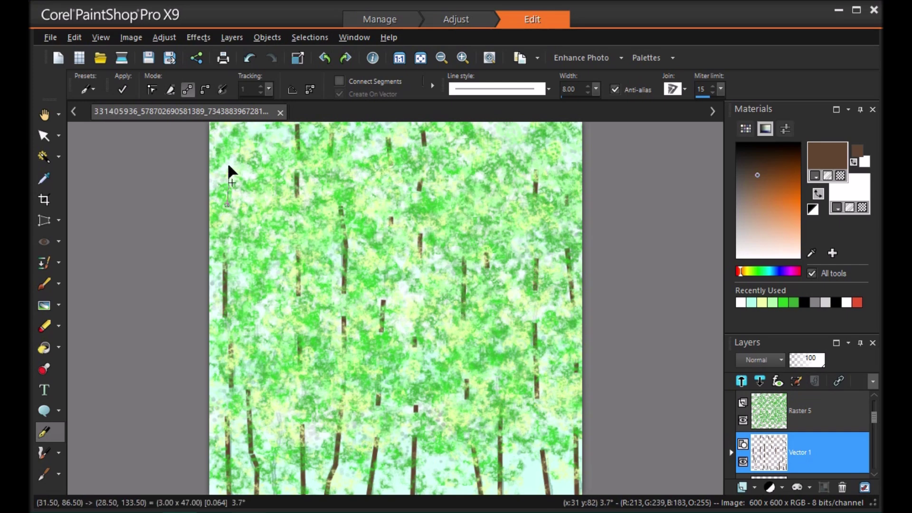
drag(226, 123, 226, 122)
drag(244, 190, 256, 124)
drag(241, 190, 240, 233)
drag(253, 351, 242, 240)
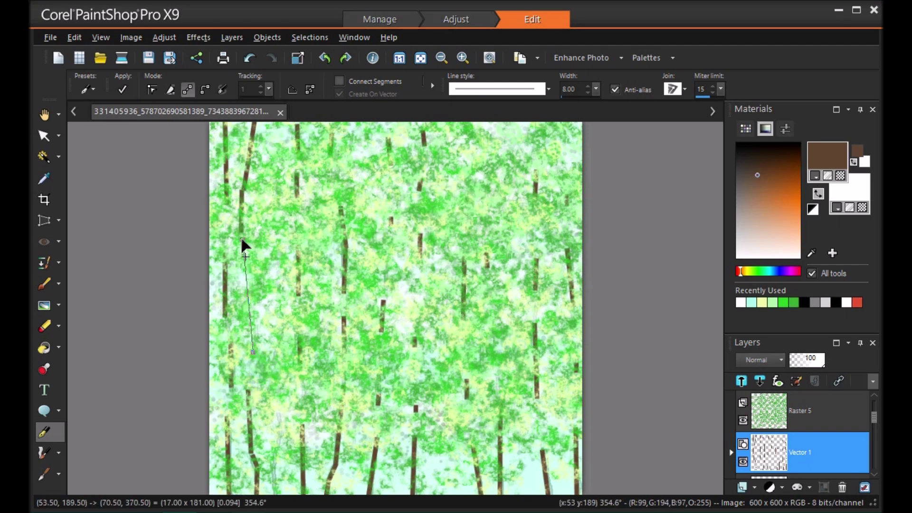
Draw the third trunk from the left in brown segments and add short upper segments to three trunks on the canvas's right side
drag(269, 445, 279, 503)
drag(271, 450, 275, 270)
drag(275, 139, 283, 232)
drag(504, 143, 492, 215)
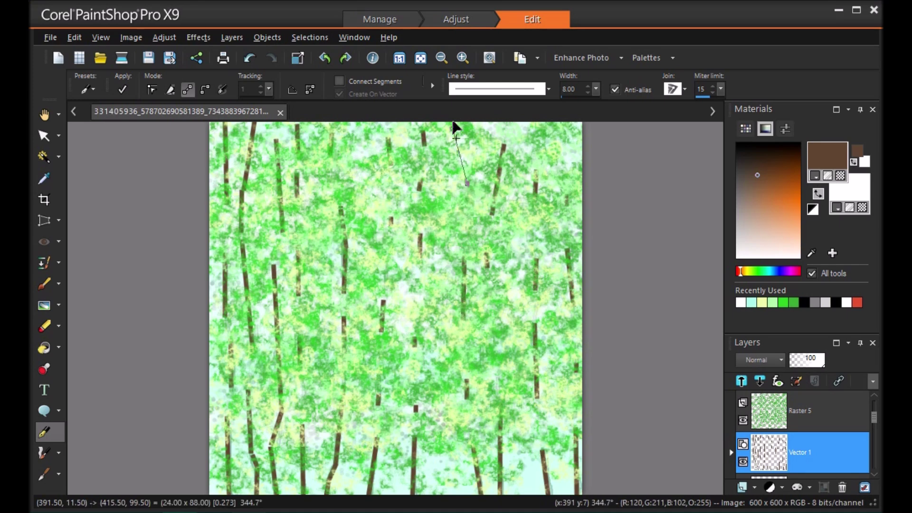
drag(566, 143, 570, 167)
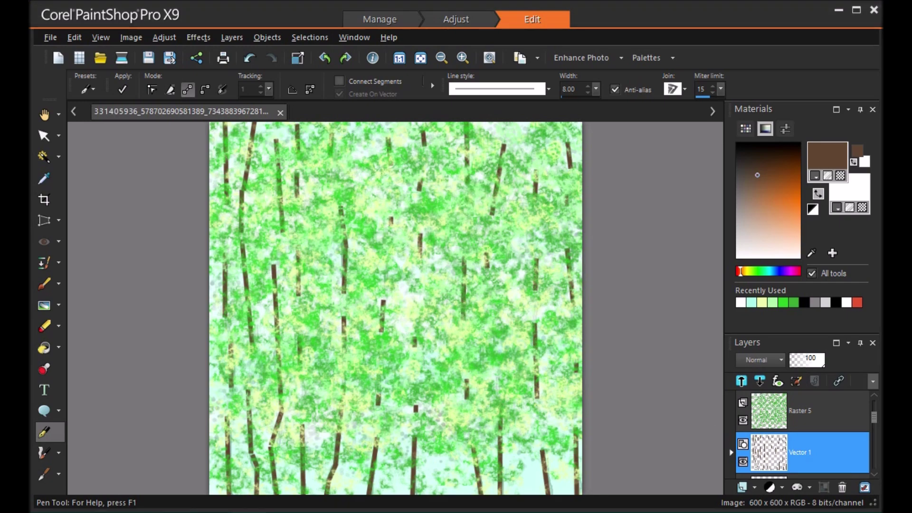
Set the foreground colour to a lighter brown (R 143, G 95, B 57) and add a new raster layer above the trunks
click(763, 187)
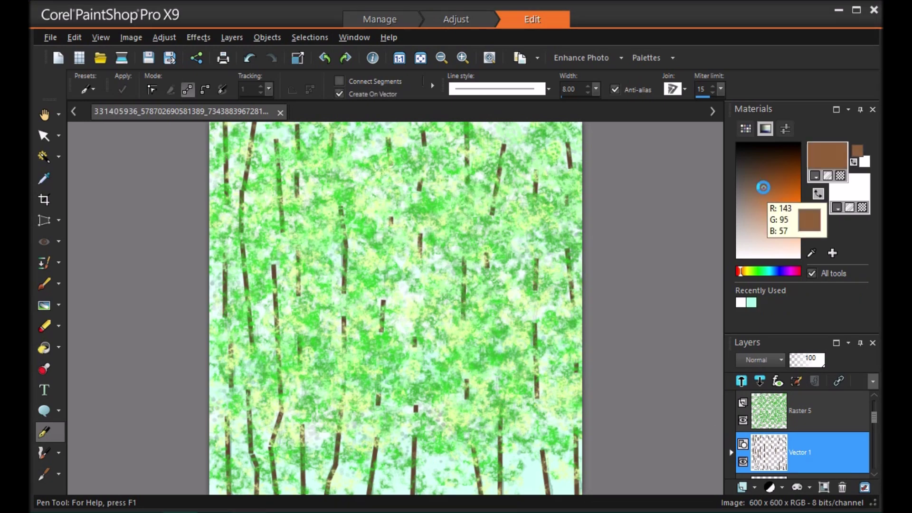
click(753, 487)
click(779, 395)
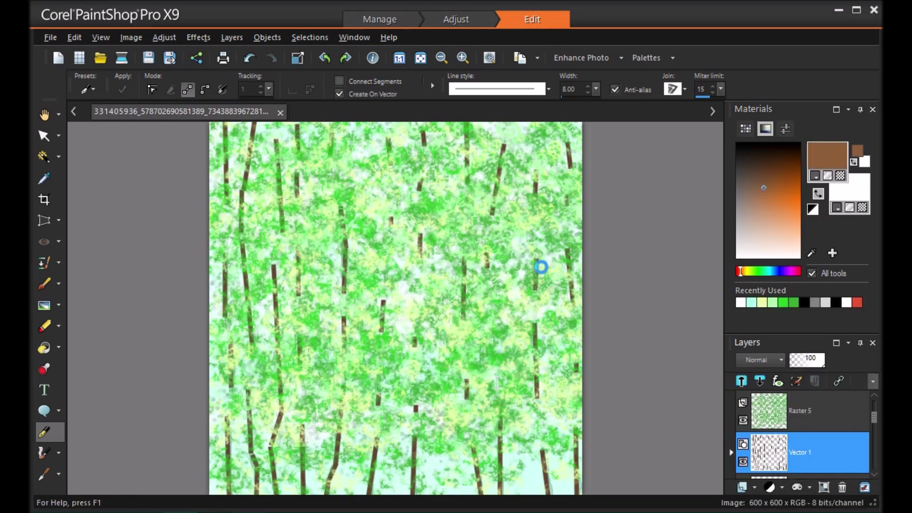
click(484, 415)
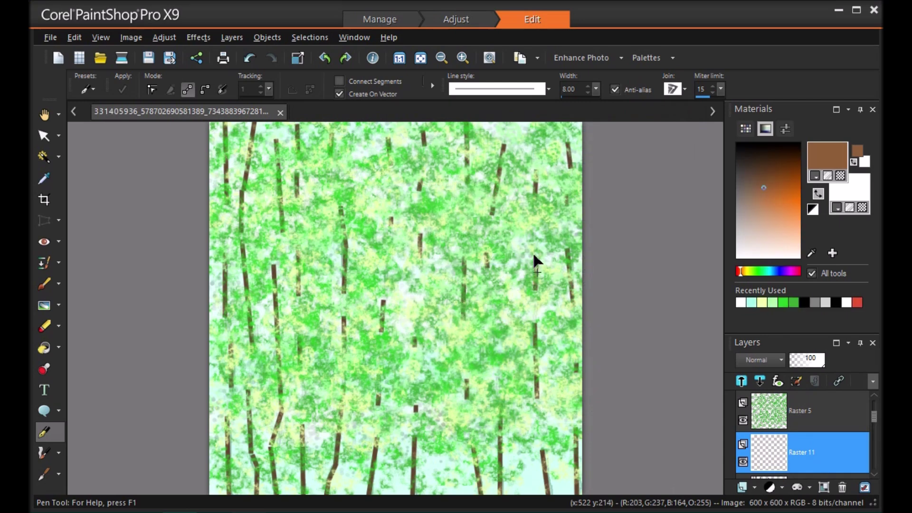
Draw lighter brown strokes along the left edges of the upper segments of the two rightmost trunks
drag(533, 255, 531, 294)
drag(531, 168, 530, 204)
drag(563, 134, 568, 172)
drag(563, 239, 567, 299)
drag(571, 357, 571, 377)
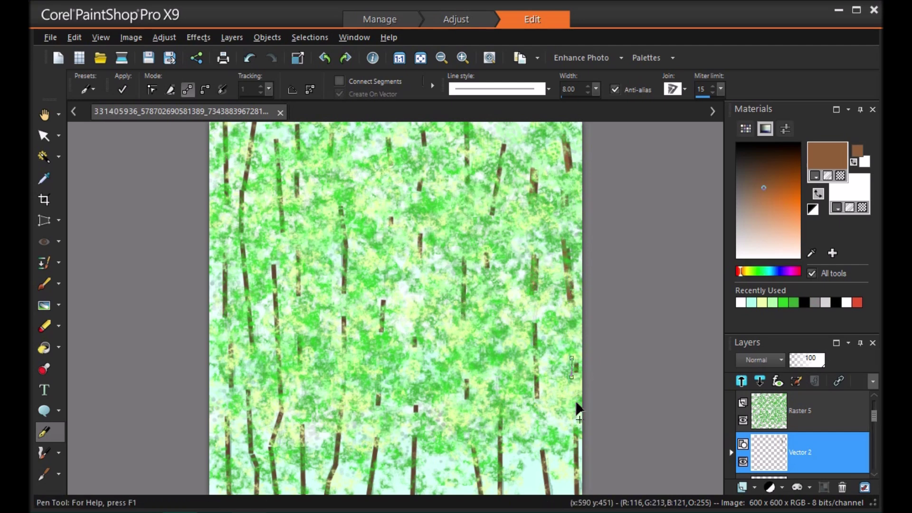
Draw lighter brown strokes on the bases of the two rightmost trunks and up the remaining segments of the second one
drag(571, 424, 575, 504)
drag(570, 460, 568, 498)
drag(540, 452, 549, 505)
drag(533, 327, 535, 398)
drag(533, 249, 531, 295)
drag(529, 164, 531, 205)
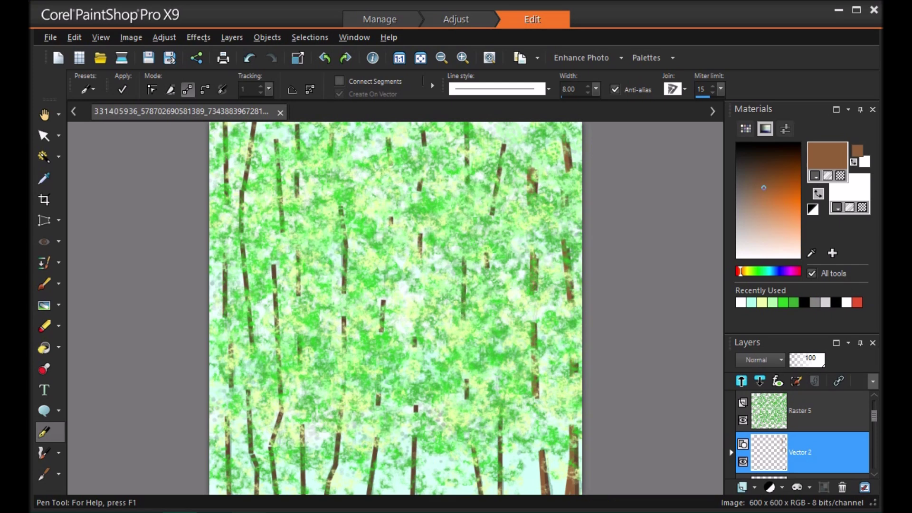
Add lighter brown strokes along the left side of the third trunk from the canvas's right edge
drag(498, 415, 494, 508)
drag(482, 248, 485, 272)
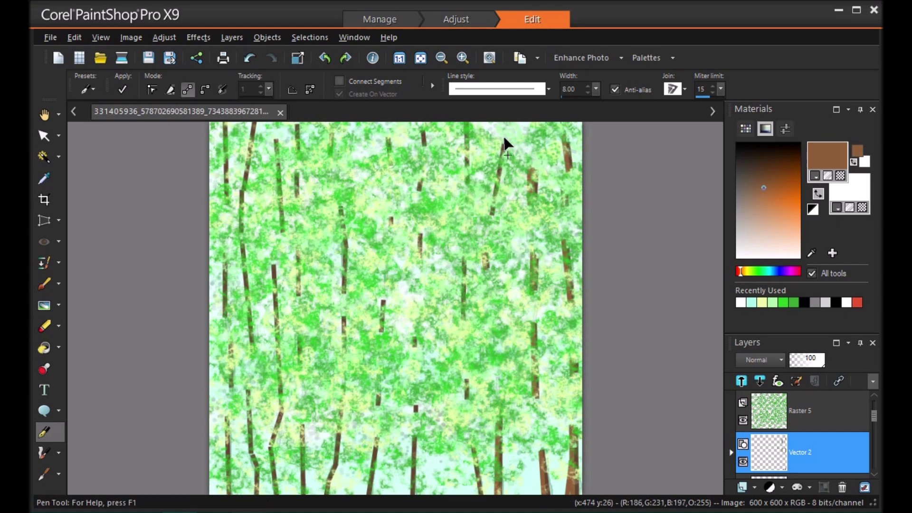
click(488, 216)
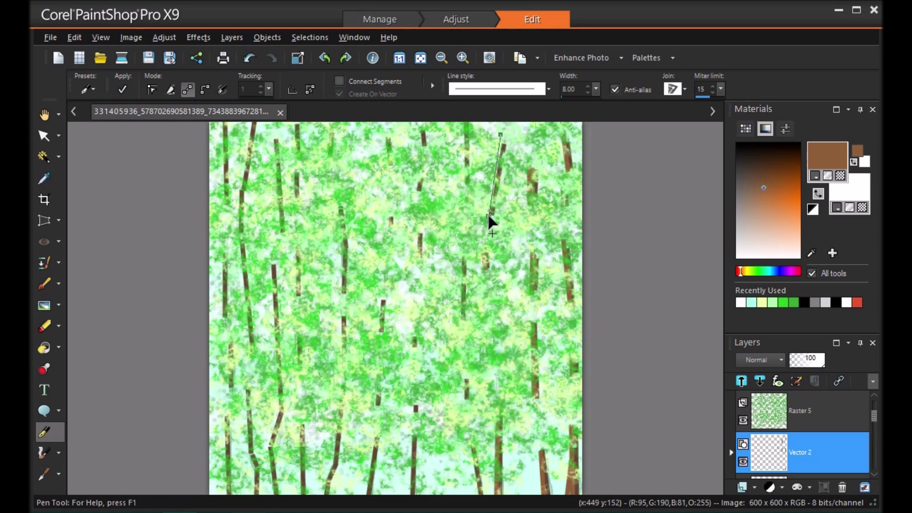
Add lighter brown strokes down the fourth trunk from the right, plus a short segment high on the rightmost trunk
drag(463, 122, 466, 188)
drag(461, 255, 461, 322)
drag(462, 378, 464, 401)
drag(467, 443, 479, 505)
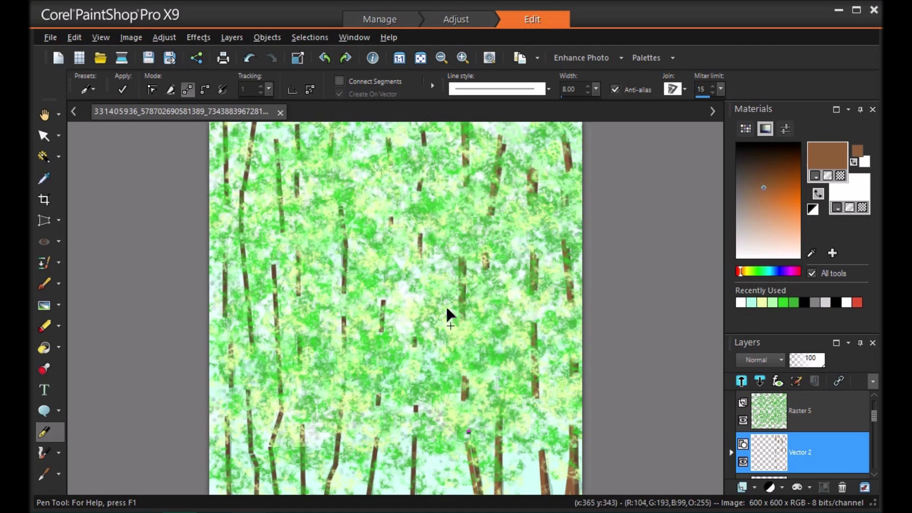
drag(555, 197, 479, 498)
mouse_move(561, 185)
mouse_down()
mouse_move(556, 215)
mouse_move(566, 209)
mouse_up()
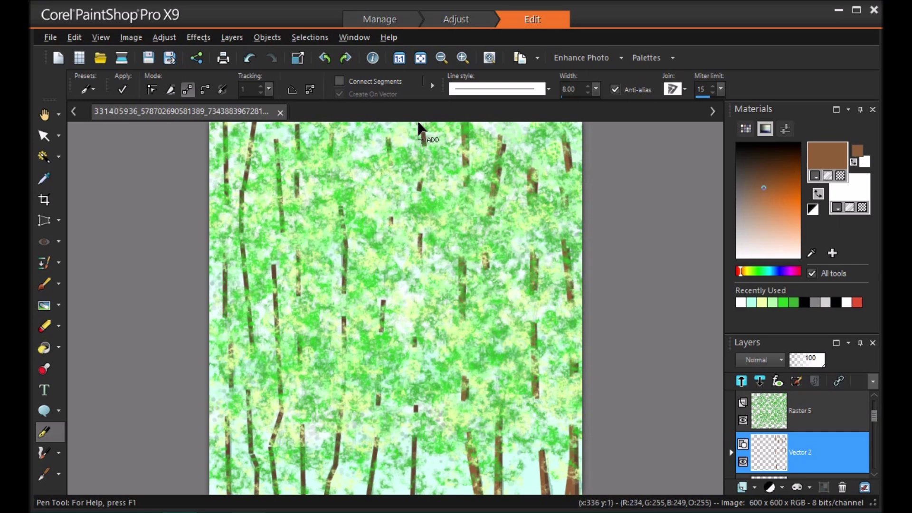
Add lighter brown strokes along the straight trunk just right of the canvas centre, down to the ground
drag(420, 173, 415, 194)
drag(414, 328, 412, 352)
drag(413, 406, 407, 504)
drag(414, 428, 411, 494)
Add lighter brown strokes to the central trunk's segments, working from the ground up towards the canvas's upper edge
drag(375, 434, 365, 503)
drag(375, 392, 370, 412)
drag(379, 297, 378, 340)
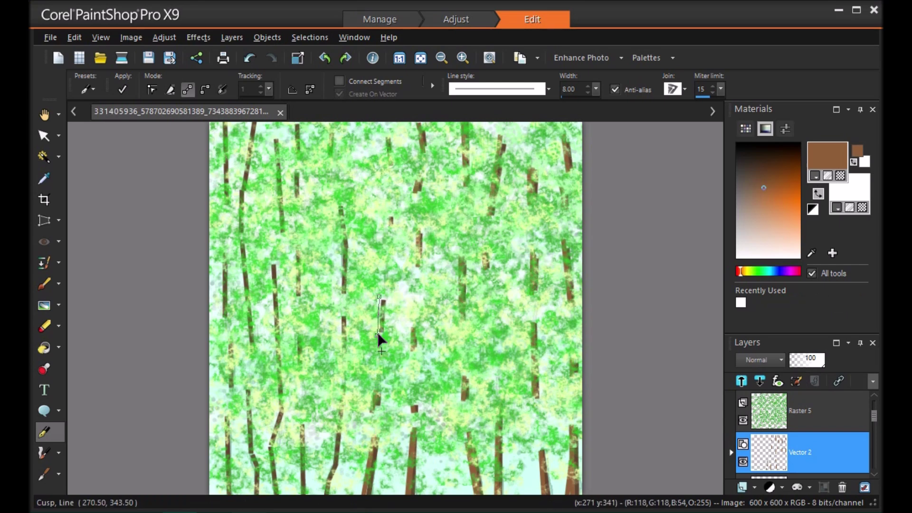
drag(387, 214, 387, 226)
drag(383, 129, 387, 173)
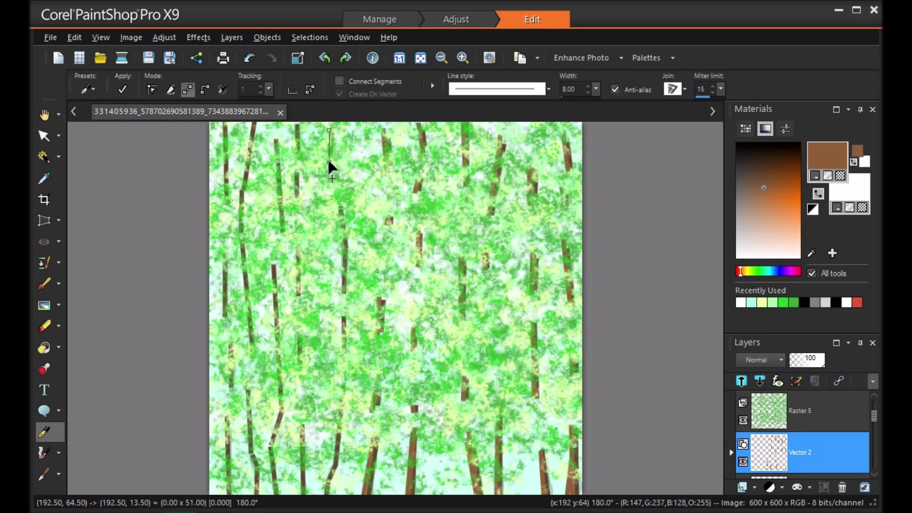
Add lighter brown strokes down the bent trunk just left of centre, following its curve to the ground
drag(336, 204, 342, 294)
drag(341, 226, 340, 267)
drag(338, 315, 323, 505)
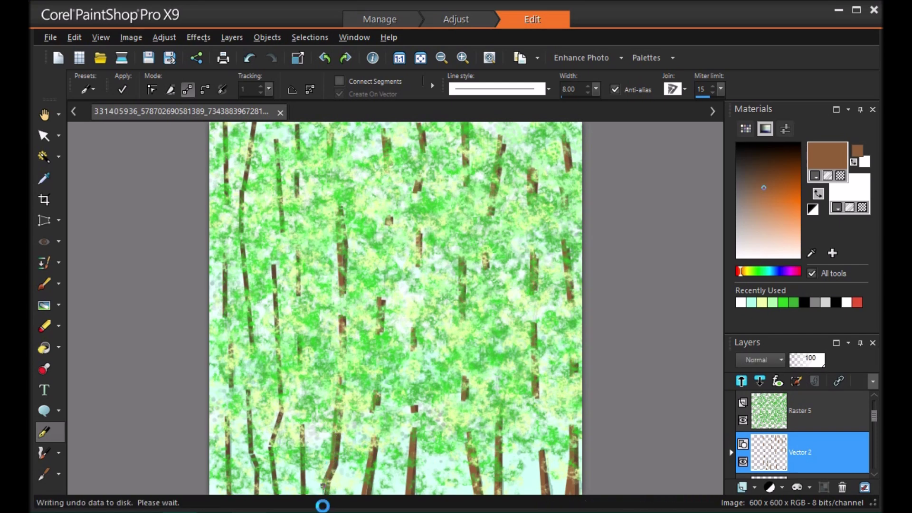
Add lighter brown strokes along the left sides of the third and fourth trunks from the canvas's left edge
drag(298, 423, 299, 491)
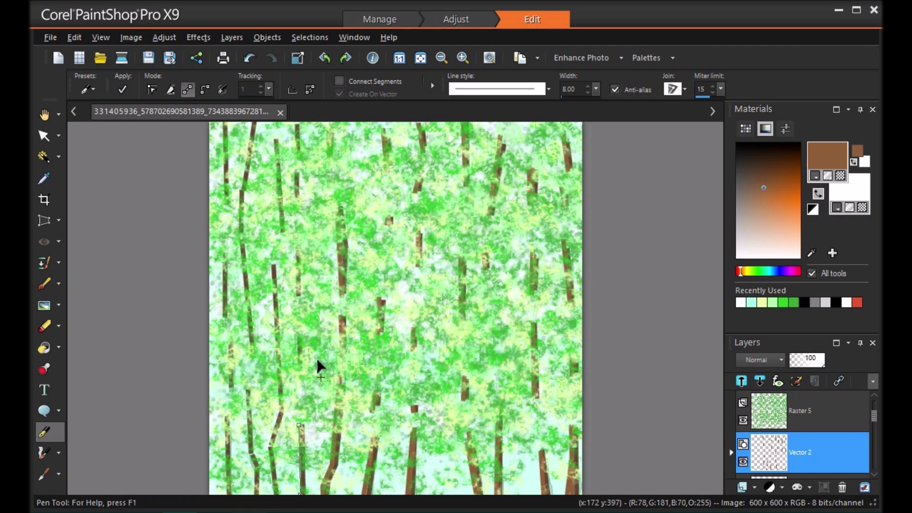
drag(295, 328, 291, 373)
drag(294, 238, 291, 250)
drag(294, 306, 295, 307)
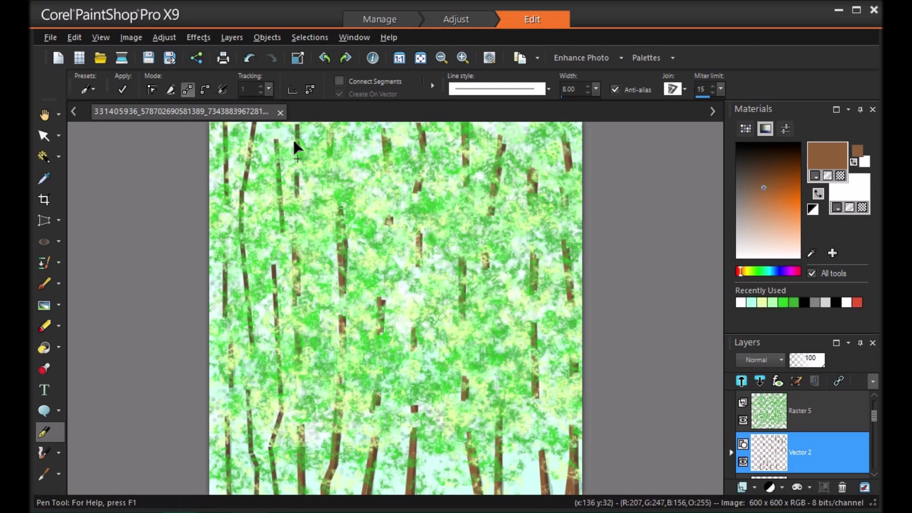
drag(292, 163, 294, 203)
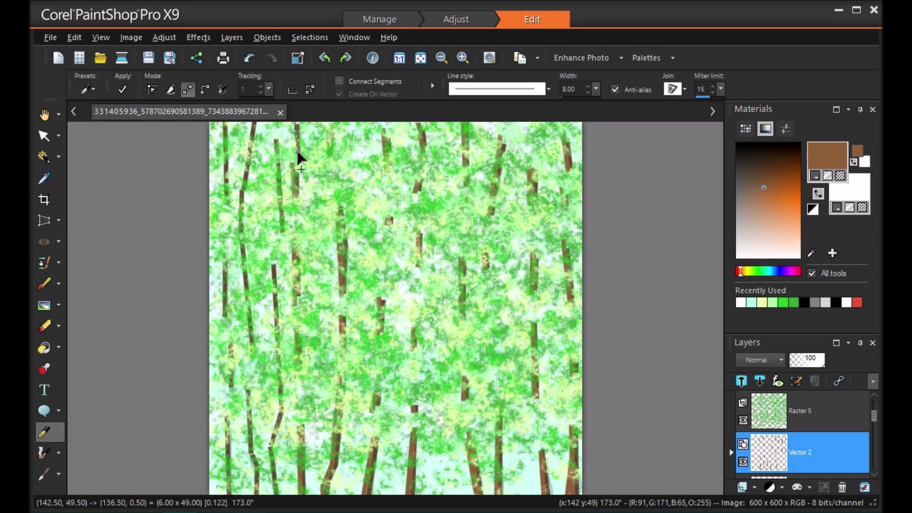
mouse_move(274, 137)
mouse_down()
mouse_move(272, 225)
mouse_move(280, 233)
mouse_up()
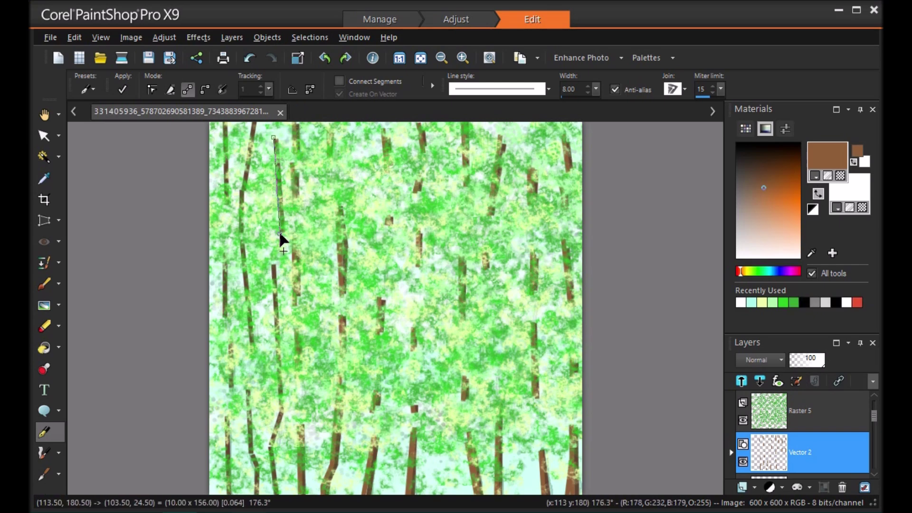
mouse_move(272, 272)
mouse_down()
mouse_move(266, 338)
mouse_move(274, 421)
mouse_move(285, 417)
mouse_move(276, 413)
mouse_move(276, 505)
mouse_up()
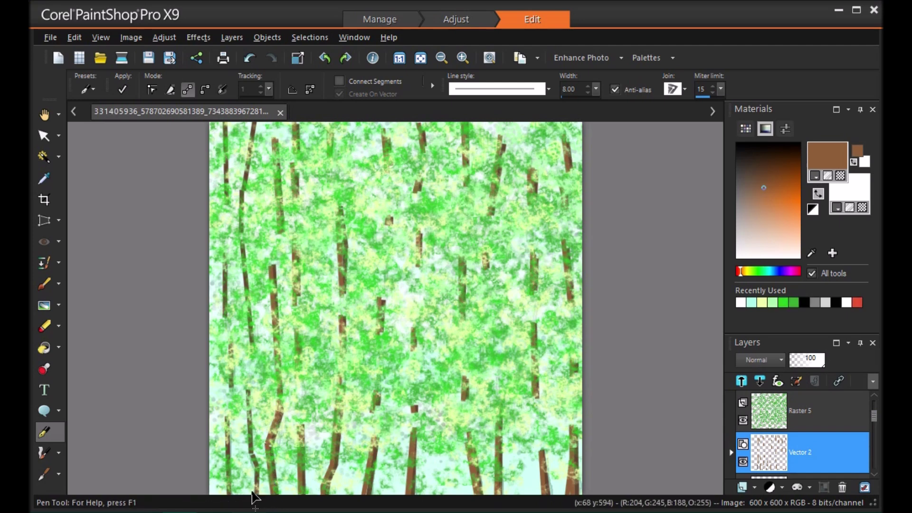
Add lighter brown strokes over the full height of the two leftmost trunks
drag(255, 466, 242, 392)
drag(242, 275, 249, 349)
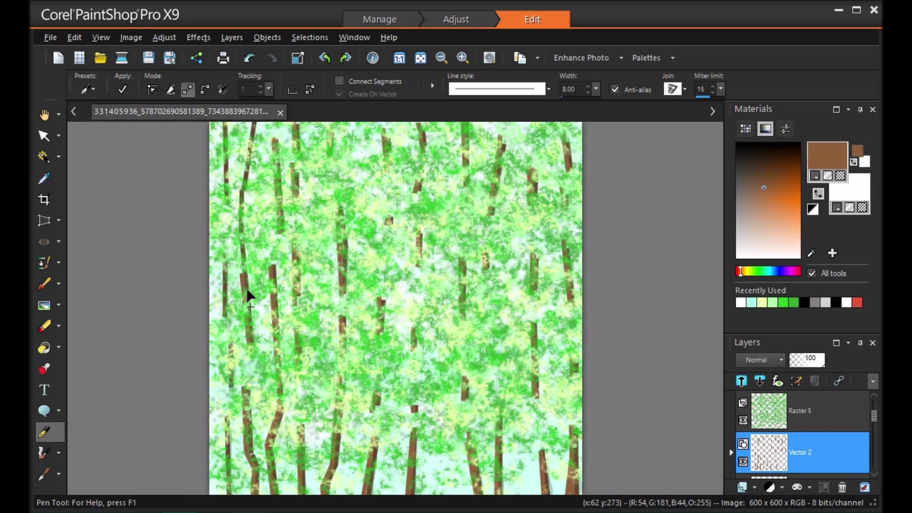
mouse_move(236, 215)
mouse_down()
mouse_move(240, 281)
mouse_move(238, 215)
mouse_up()
drag(241, 178, 236, 214)
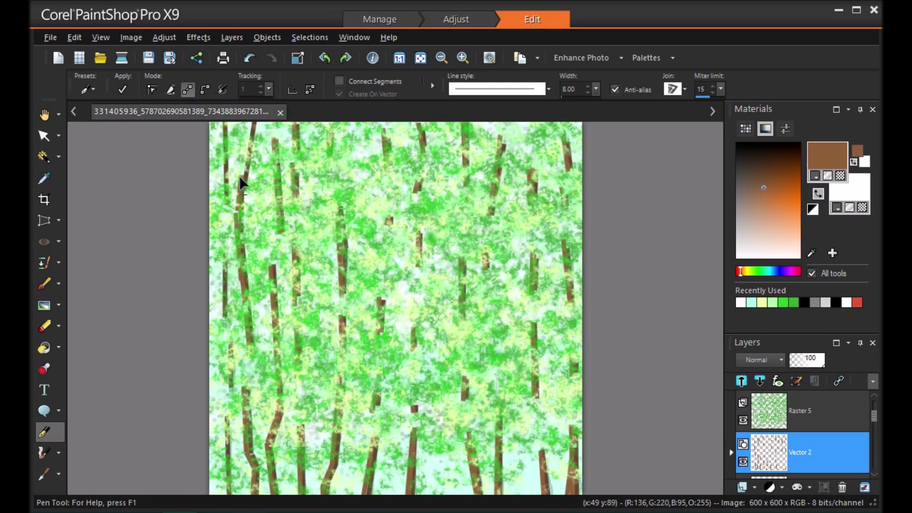
drag(240, 179, 262, 166)
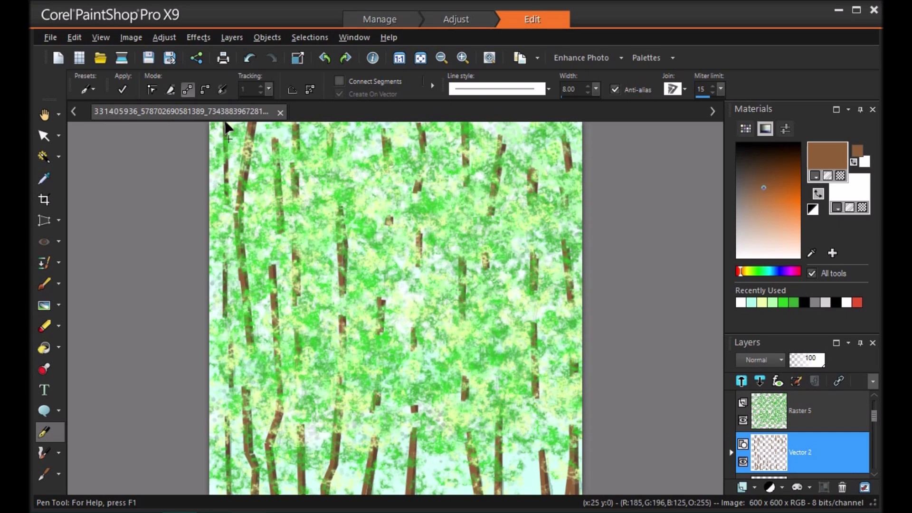
drag(222, 125, 222, 205)
drag(225, 259, 226, 498)
Convert the light brown trunk strokes to a raster layer and apply an Average blur with a filter aperture of 5
click(45, 285)
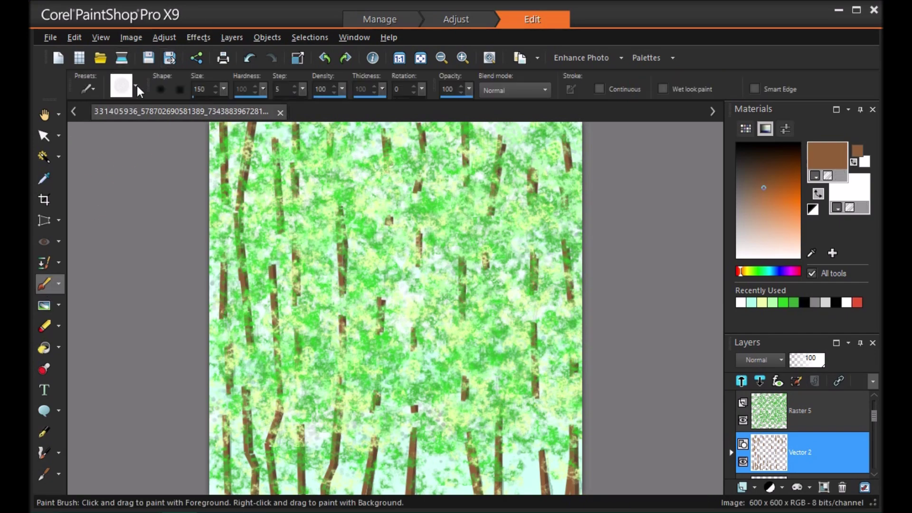
click(166, 36)
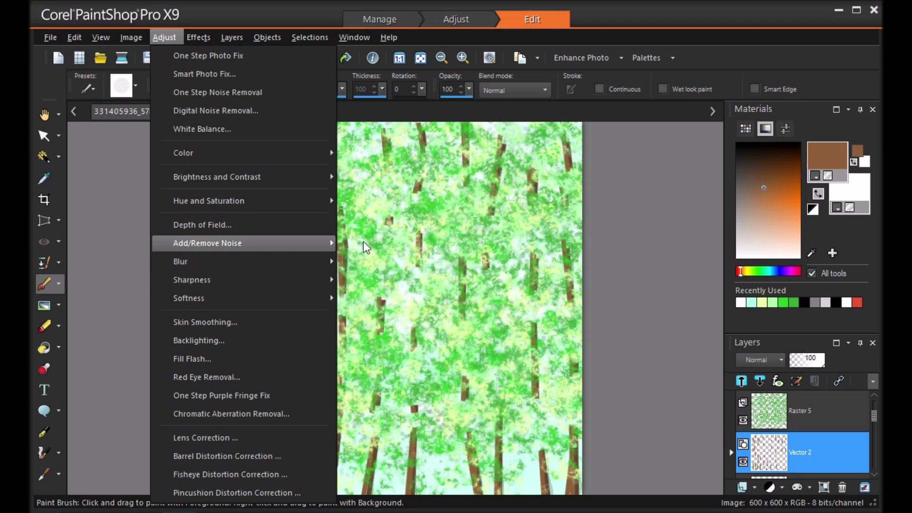
mouse_move(285, 261)
click(367, 262)
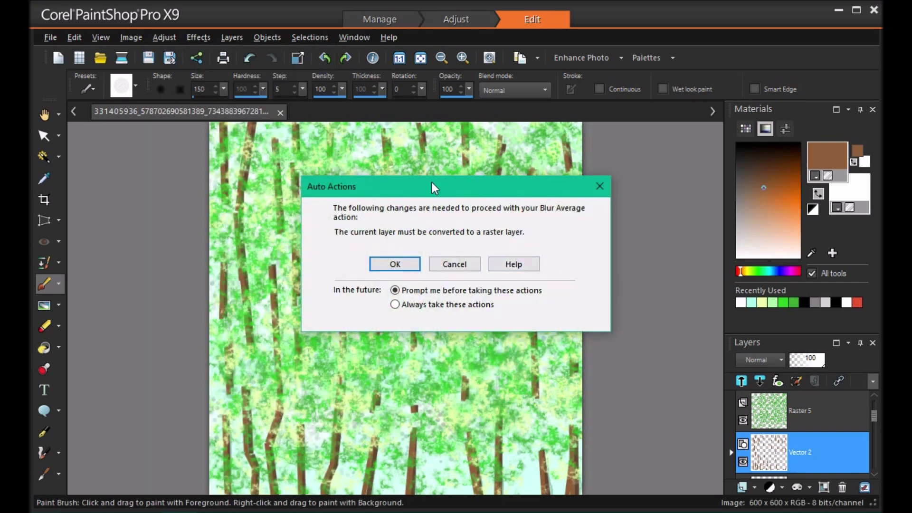
click(403, 268)
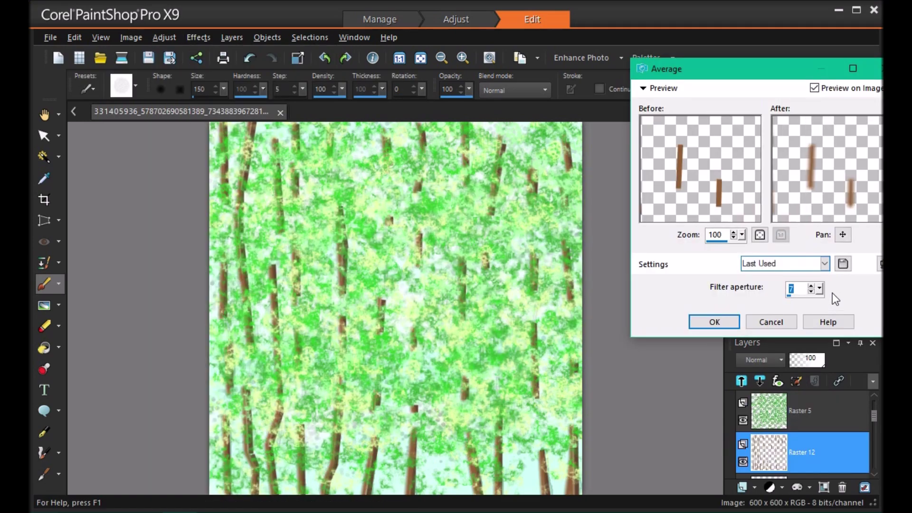
click(811, 291)
click(727, 323)
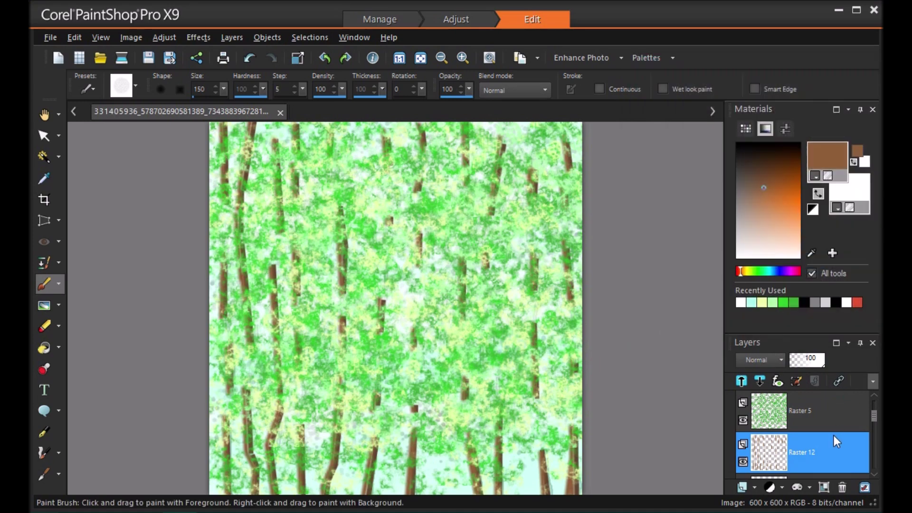
Apply an Average blur with a filter aperture of 9 to the green foliage layer Raster 5
click(826, 415)
click(164, 37)
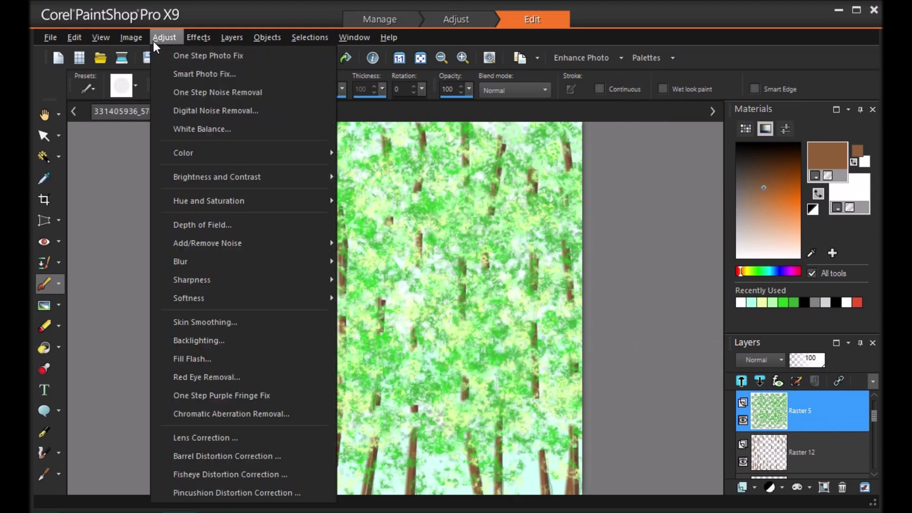
click(361, 262)
click(820, 288)
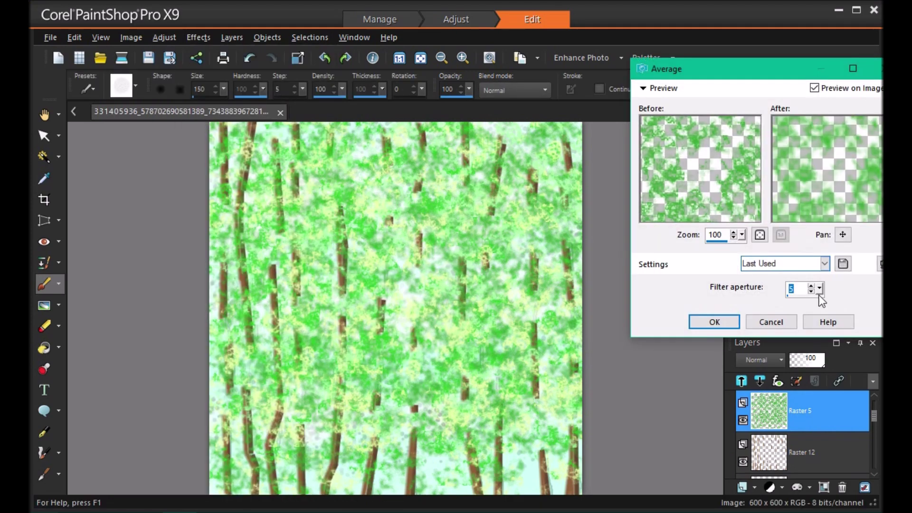
drag(822, 289, 828, 289)
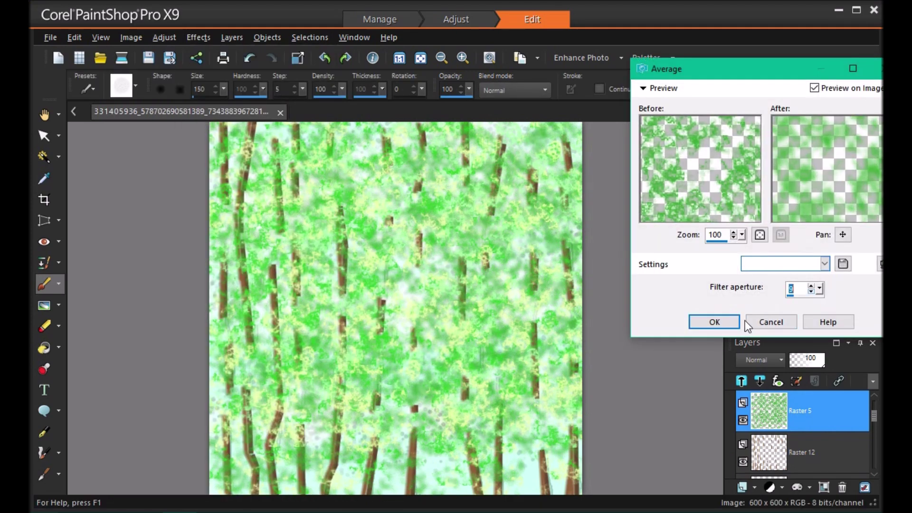
click(733, 322)
Apply an Average blur with a filter aperture of 9 to the green foliage layer Raster 6
scroll(820, 417, up, 1)
click(826, 407)
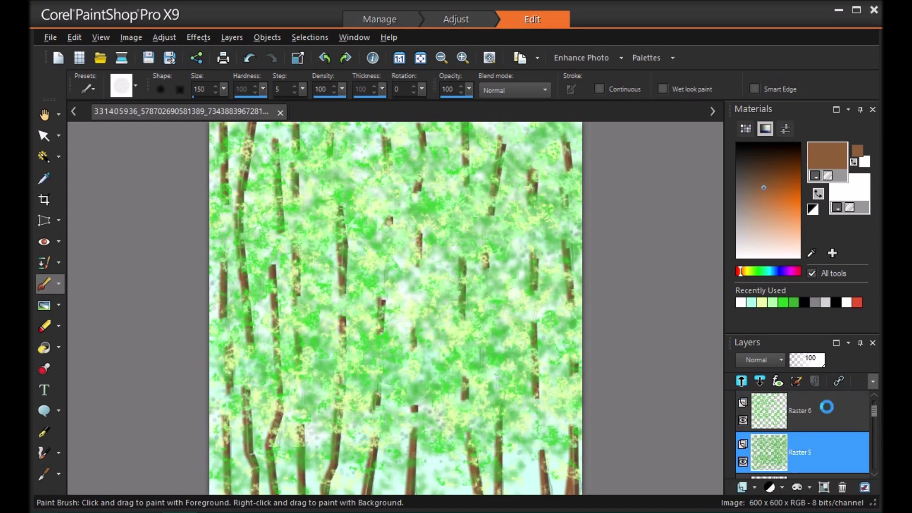
click(163, 37)
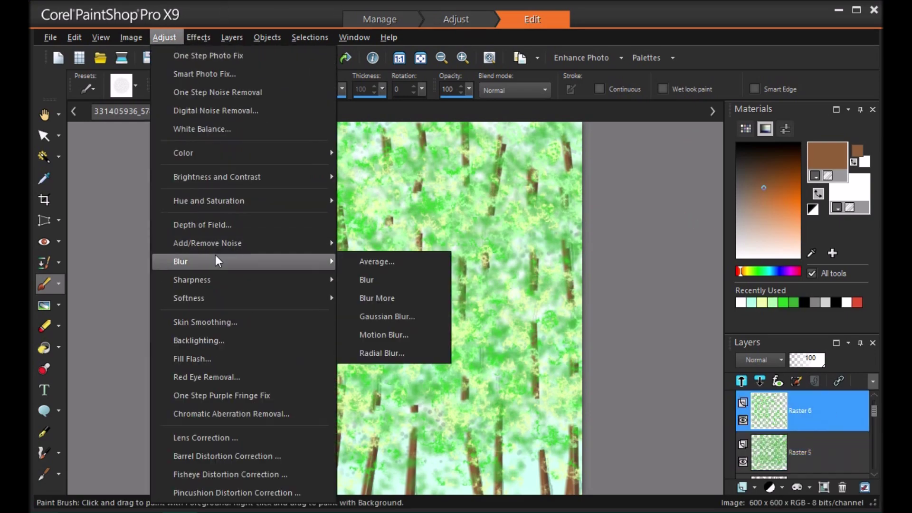
mouse_move(304, 263)
click(373, 262)
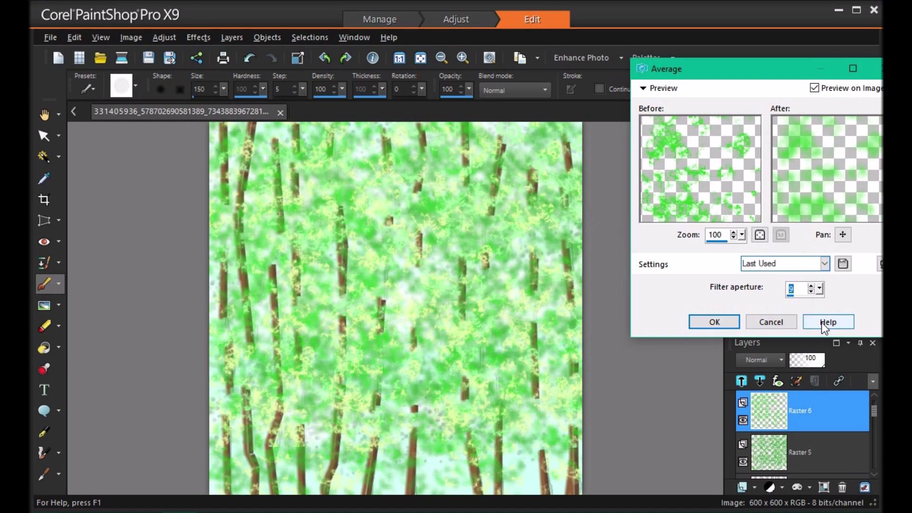
click(714, 322)
Apply the last used Average blur, with a filter aperture of 9, to the yellow foliage layer Raster 7
scroll(806, 412, up, 1)
click(832, 407)
click(168, 38)
mouse_move(319, 268)
click(368, 259)
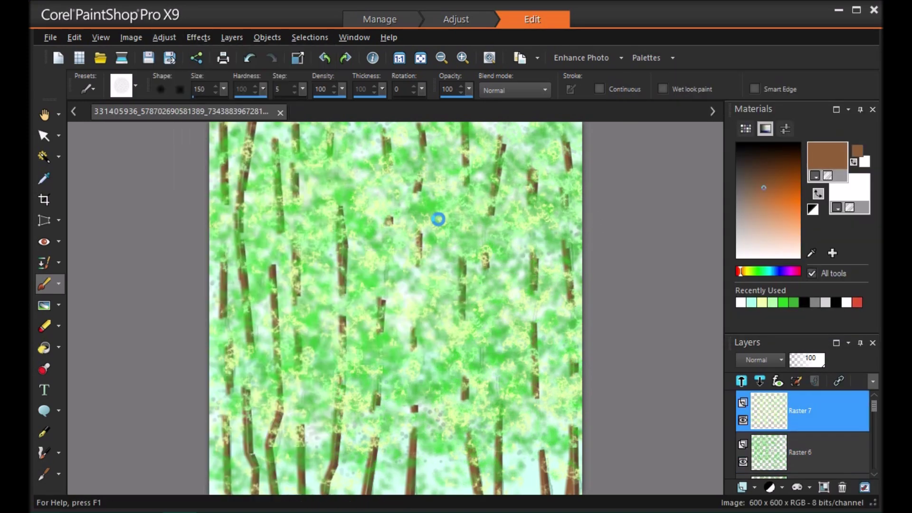
click(722, 323)
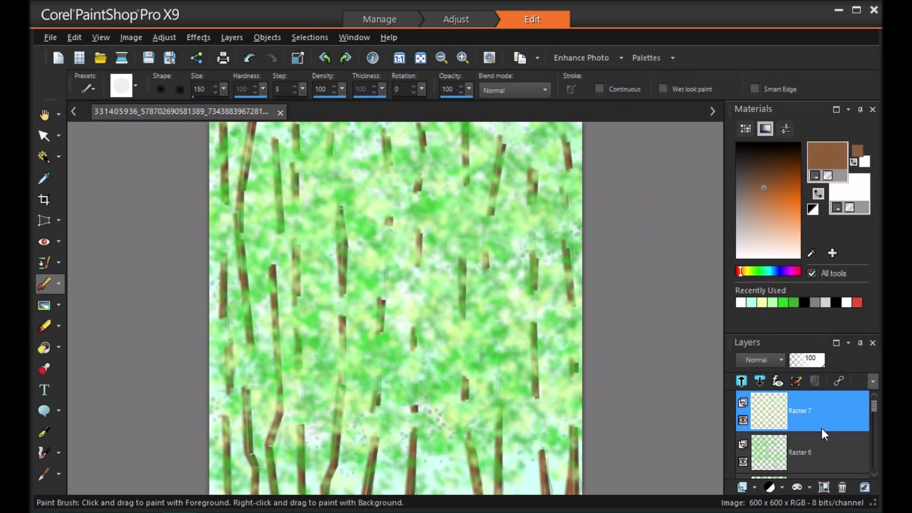
Add a new raster layer above Raster 7 and set the foreground colour to a dark bluish green
click(745, 488)
click(807, 374)
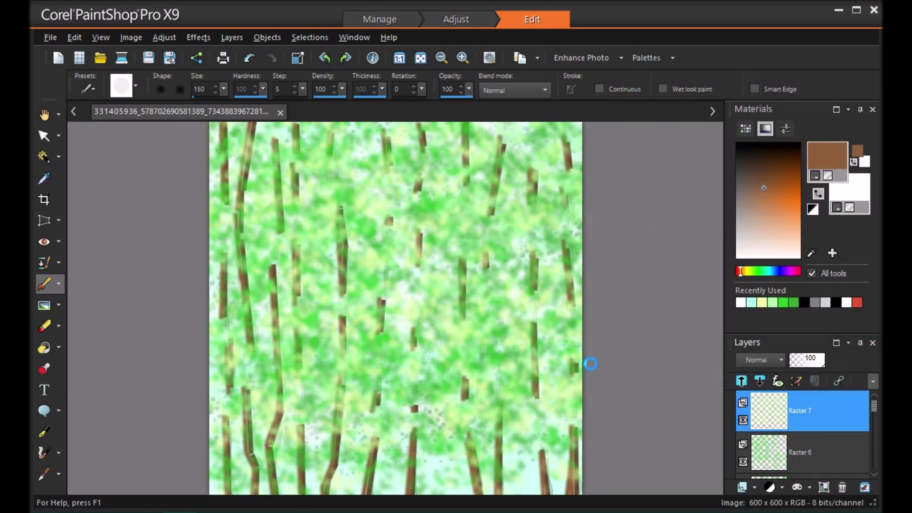
click(502, 412)
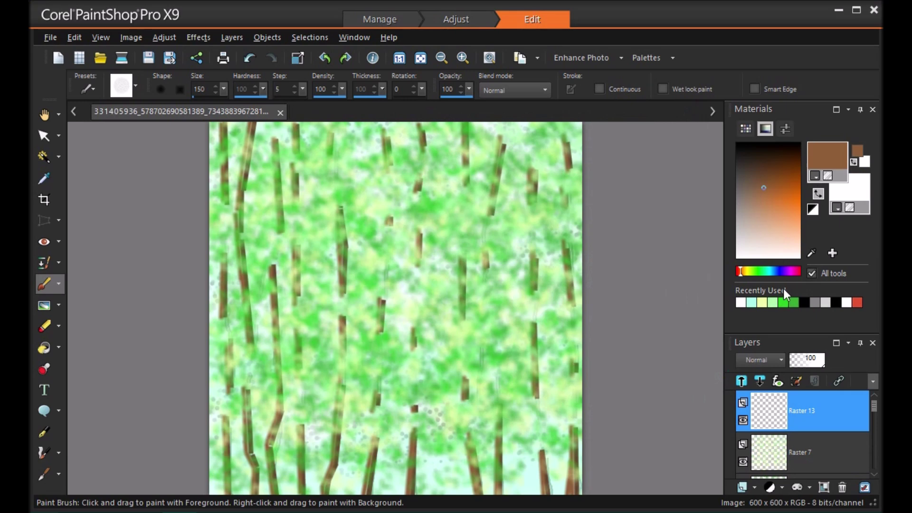
click(792, 301)
click(766, 272)
click(762, 272)
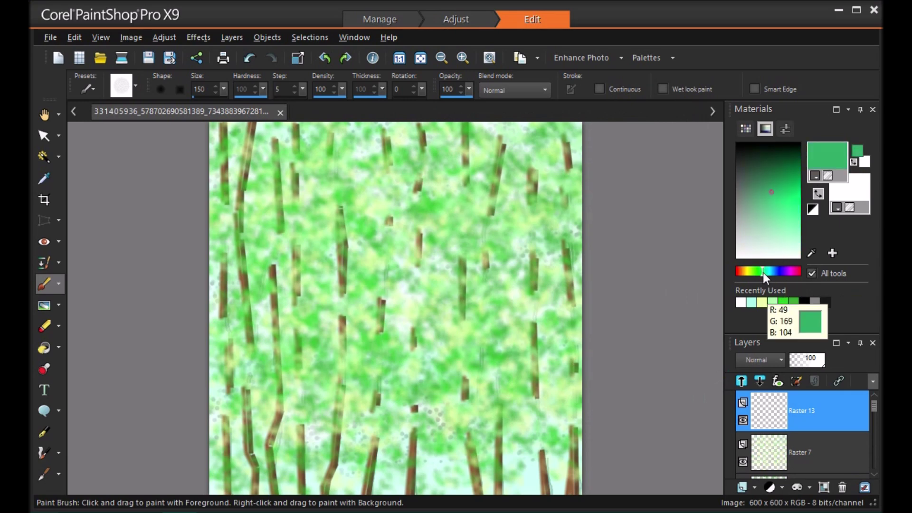
click(794, 172)
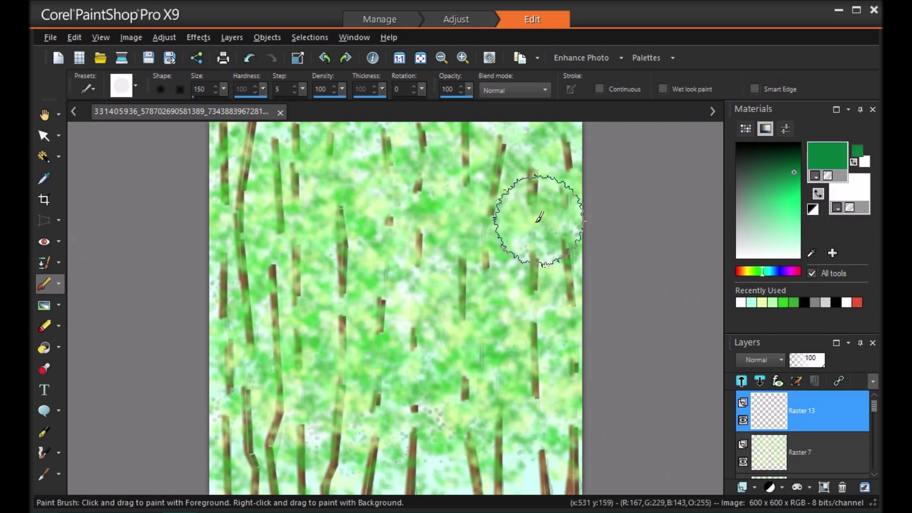
Move the new empty layer Raster 13 directly below the yellow foliage layer Raster 7
scroll(829, 447, down, 1)
click(828, 446)
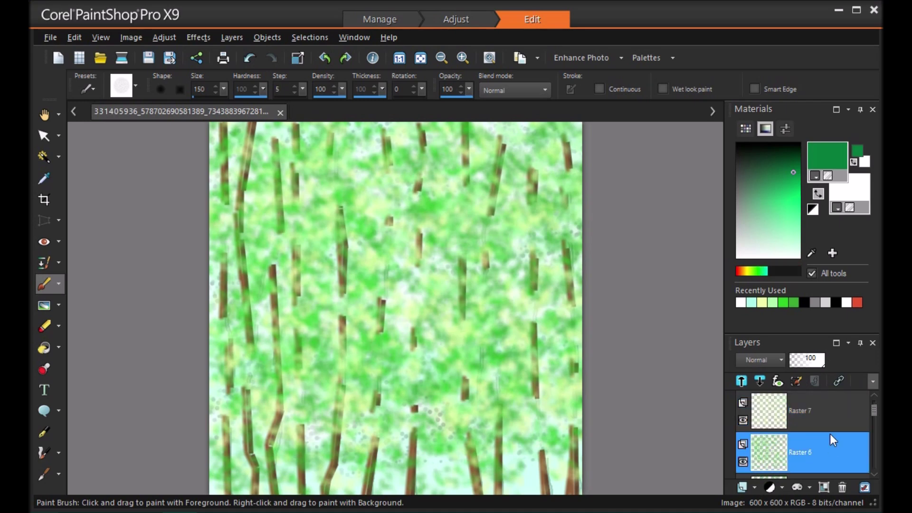
scroll(831, 424, up, 1)
drag(828, 413, 824, 470)
Paint dark bluish-green foliage across the canvas on the Raster 13 layer with the 150-pixel textured brush
click(372, 184)
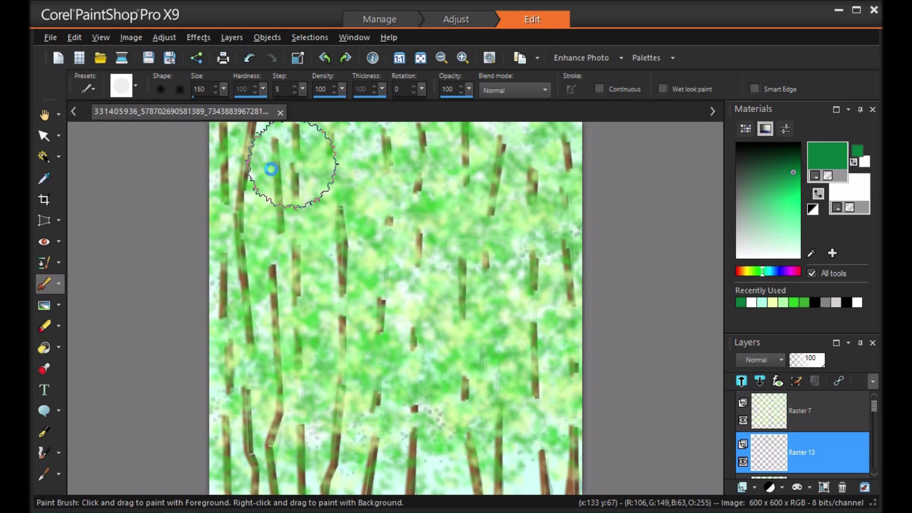
click(264, 226)
click(378, 213)
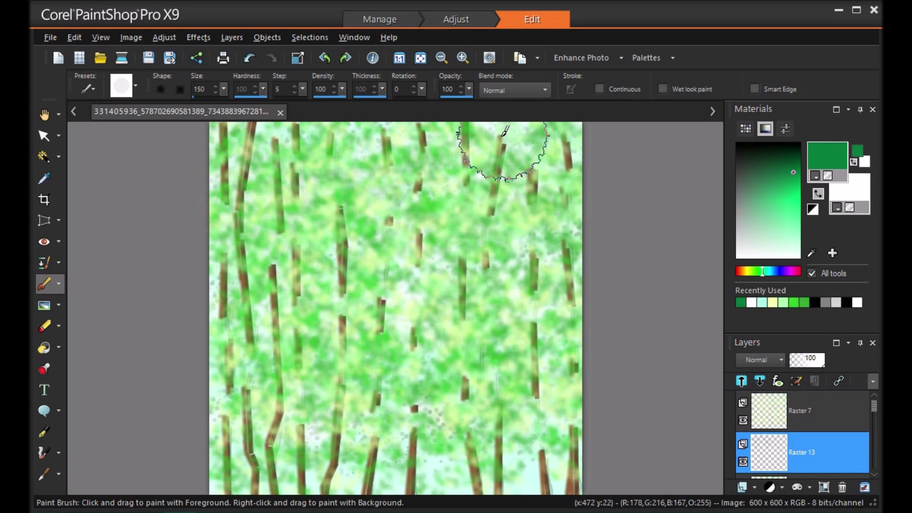
click(558, 166)
click(527, 241)
click(527, 309)
click(553, 363)
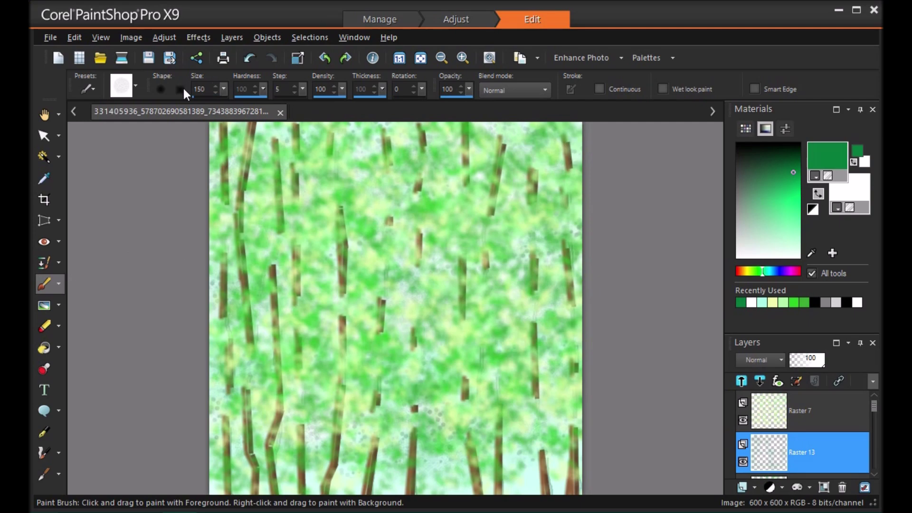
Choose the Marble4 brush tip for the Paint Brush
click(135, 84)
scroll(228, 187, down, 1)
click(251, 209)
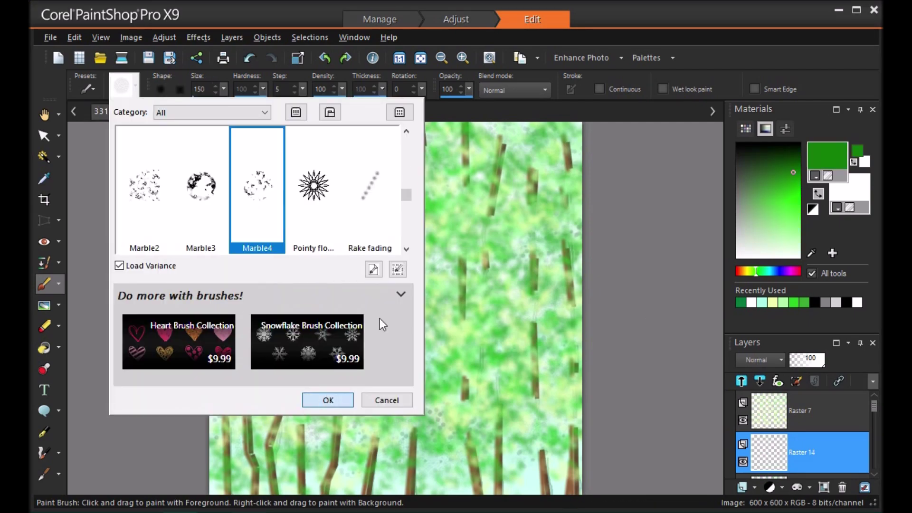
click(328, 400)
Paint dark green leafy strokes over the whole forest canopy on the Raster 14 layer with the 255-pixel Marble4 brush
click(351, 190)
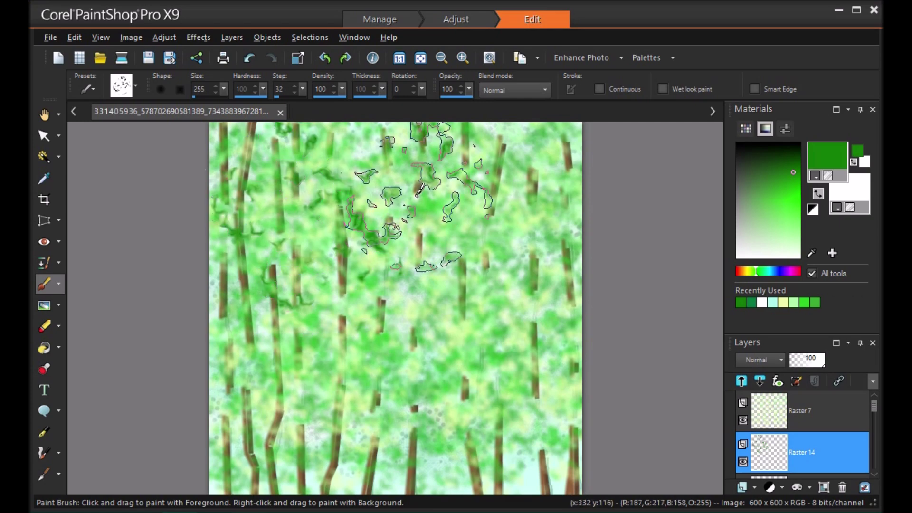
click(274, 279)
click(298, 396)
mouse_move(268, 373)
mouse_down()
mouse_move(232, 328)
mouse_move(368, 344)
mouse_move(349, 273)
mouse_move(499, 219)
mouse_up()
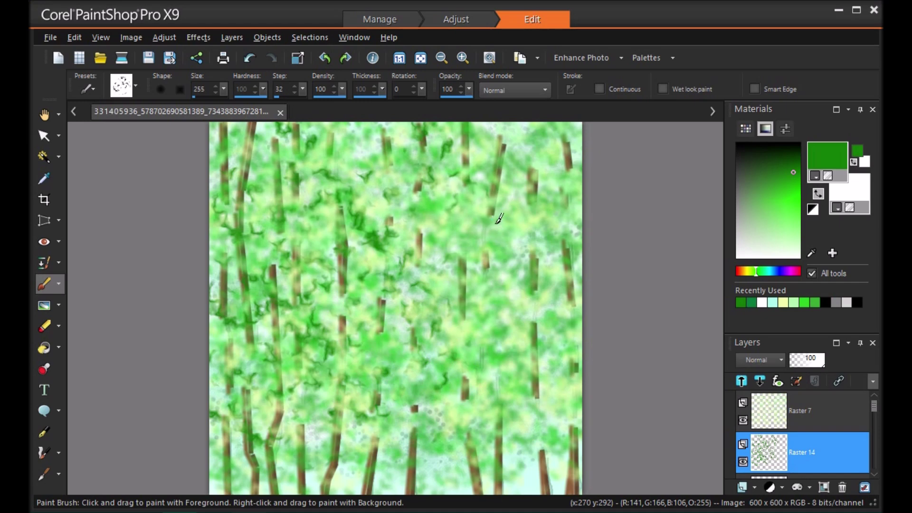
click(488, 184)
click(407, 150)
click(534, 145)
click(537, 284)
click(462, 328)
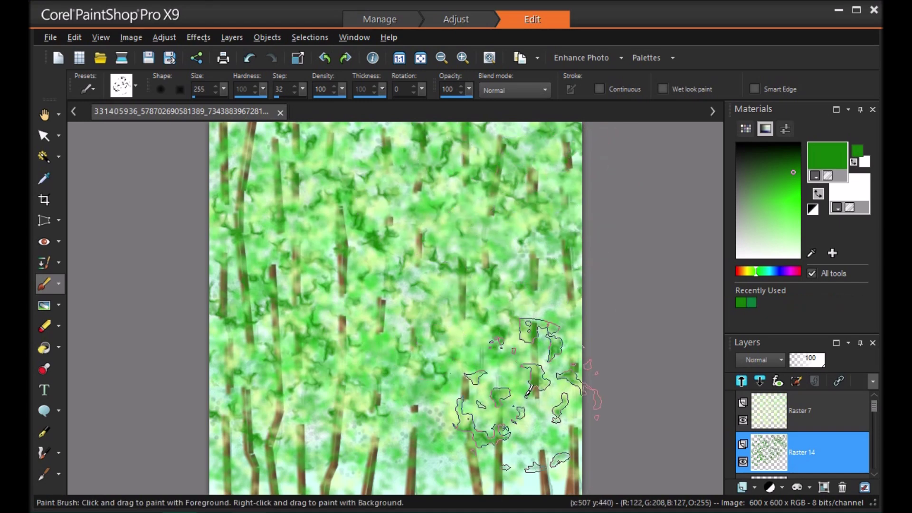
click(414, 427)
click(271, 428)
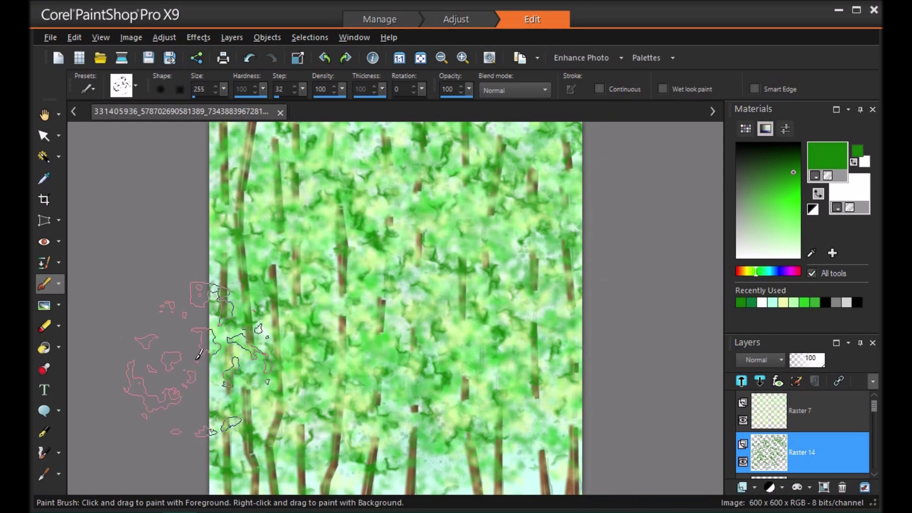
click(497, 239)
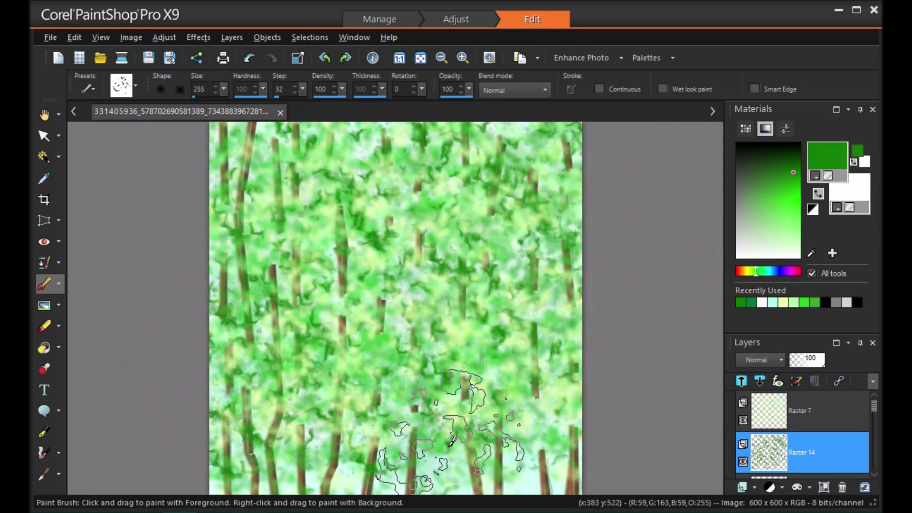
Apply an Average blur with a filter aperture of 5 to the dark green leaf layer Raster 14
click(130, 37)
mouse_move(166, 34)
mouse_move(181, 261)
click(376, 261)
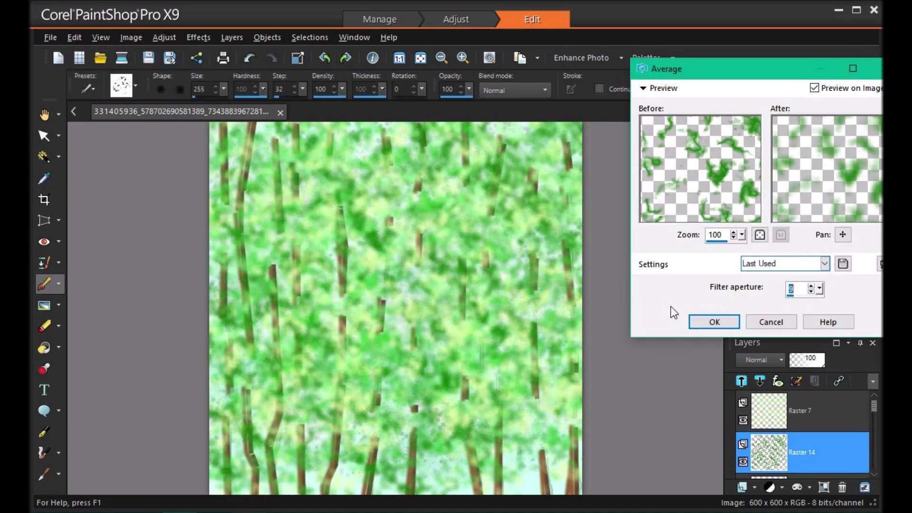
drag(819, 287, 807, 291)
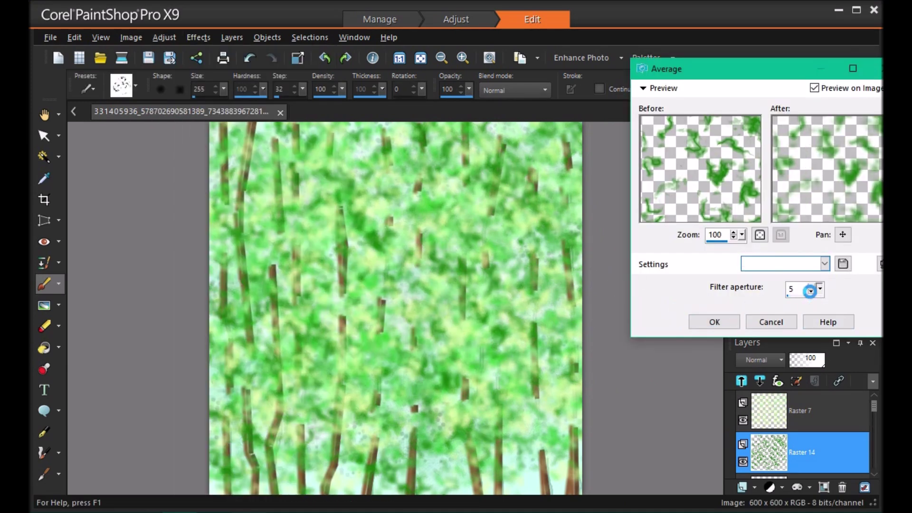
click(715, 322)
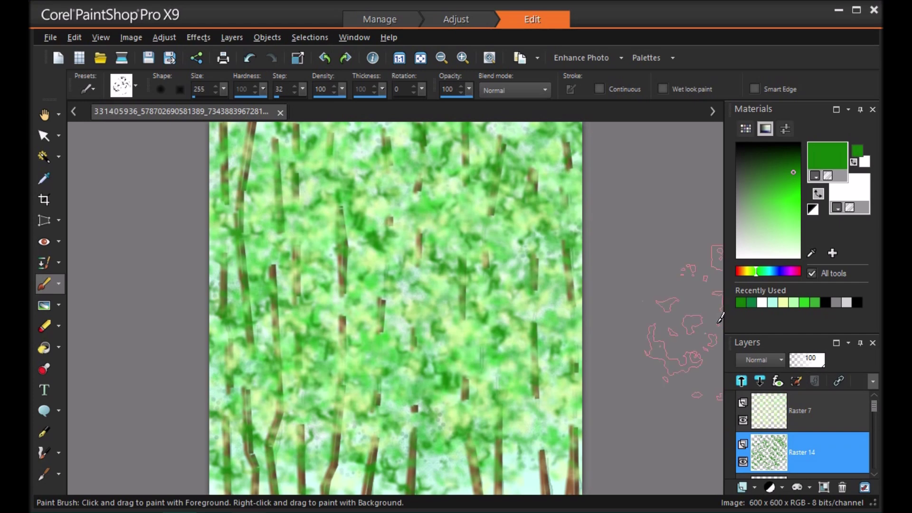
Move the dark green leaf layer Raster 14 below Raster 13 in the layer stack
scroll(805, 425, down, 1)
drag(805, 425, 807, 460)
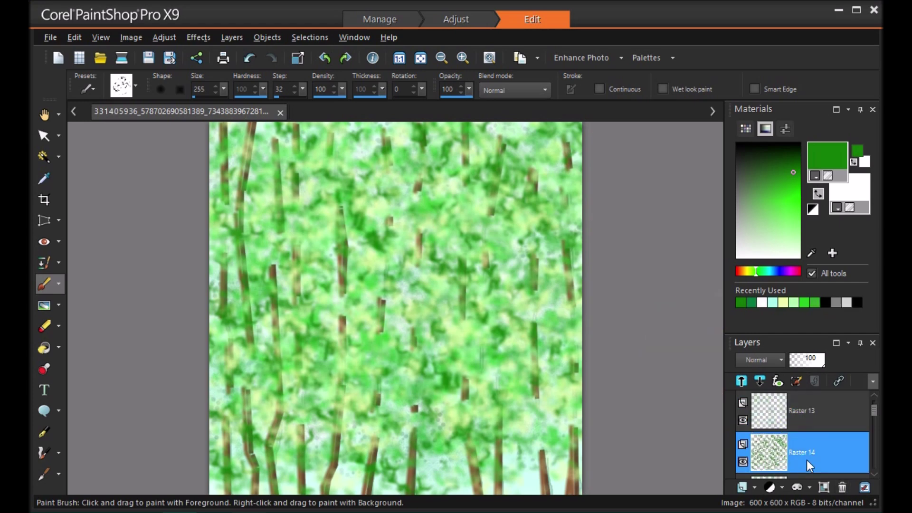
scroll(802, 432, up, 1)
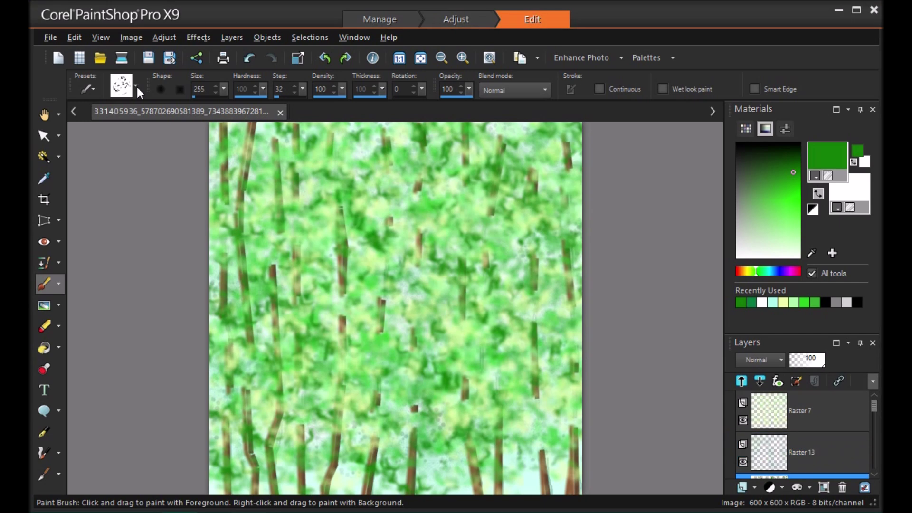
Choose the Round 05 brush tip for the Paint Brush
click(136, 87)
click(199, 207)
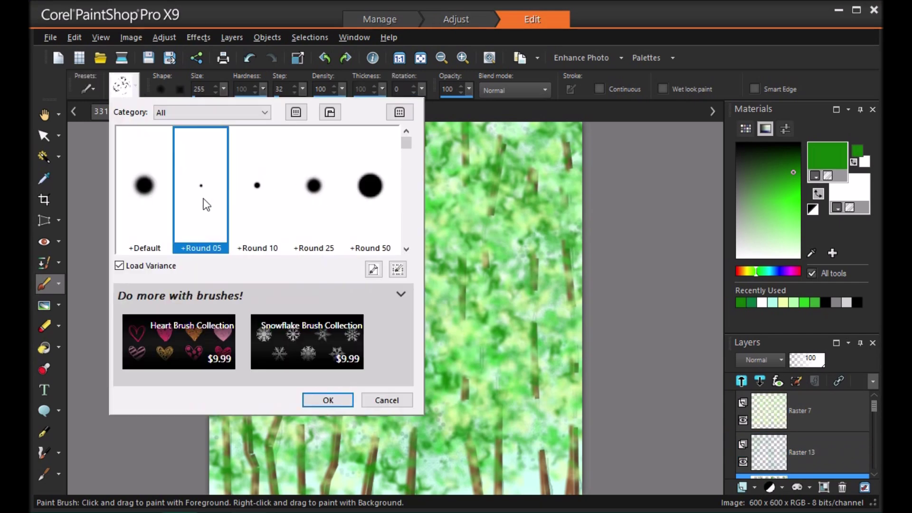
click(329, 403)
Lower the opacity of the light brown trunk layer Raster 12 to 81
scroll(827, 429, down, 1)
scroll(819, 408, down, 1)
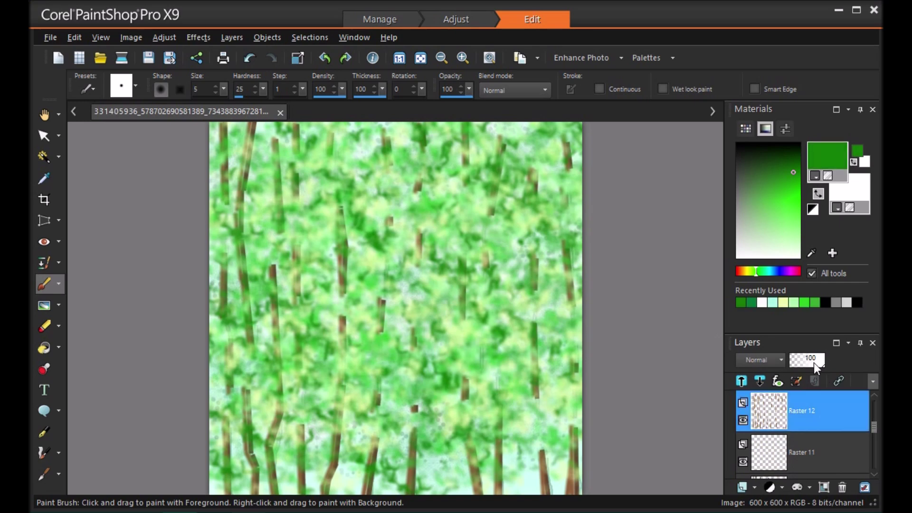
click(805, 362)
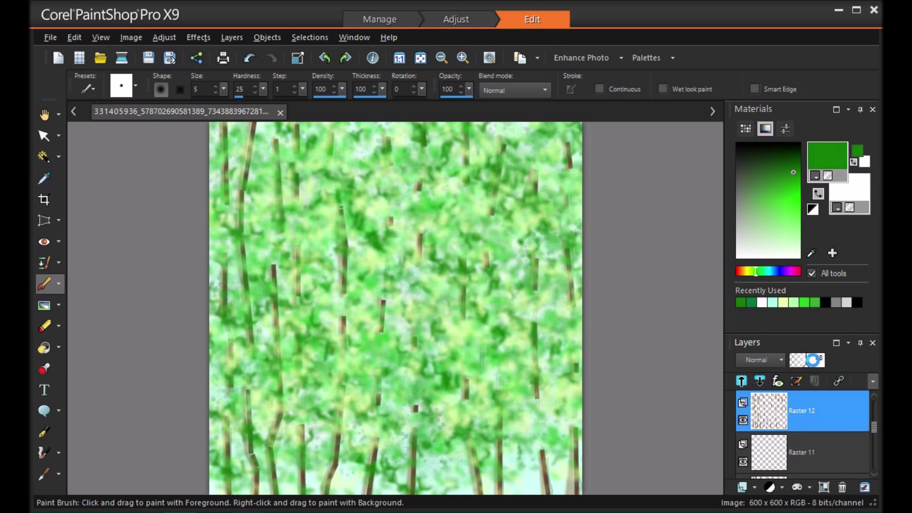
drag(808, 362, 815, 364)
Set the opacity of the trunk layer Vector 1 to 87
scroll(833, 446, down, 1)
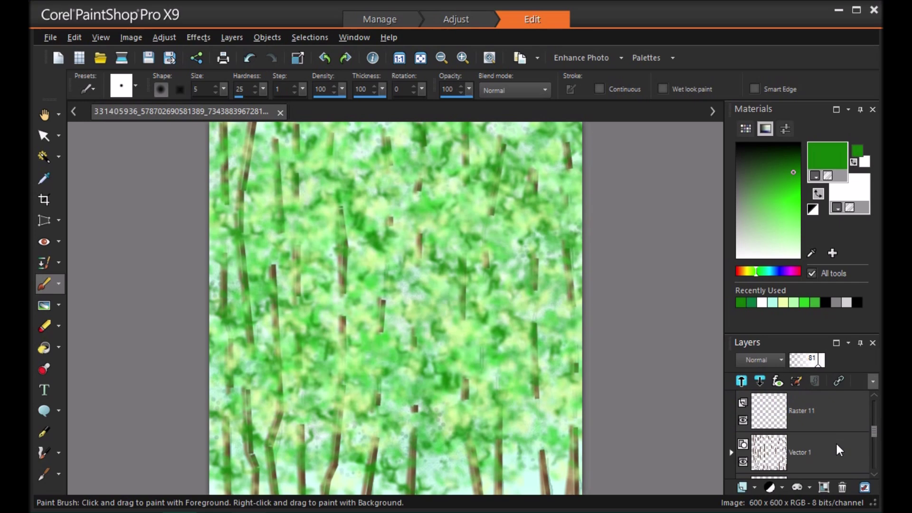
click(833, 446)
click(808, 361)
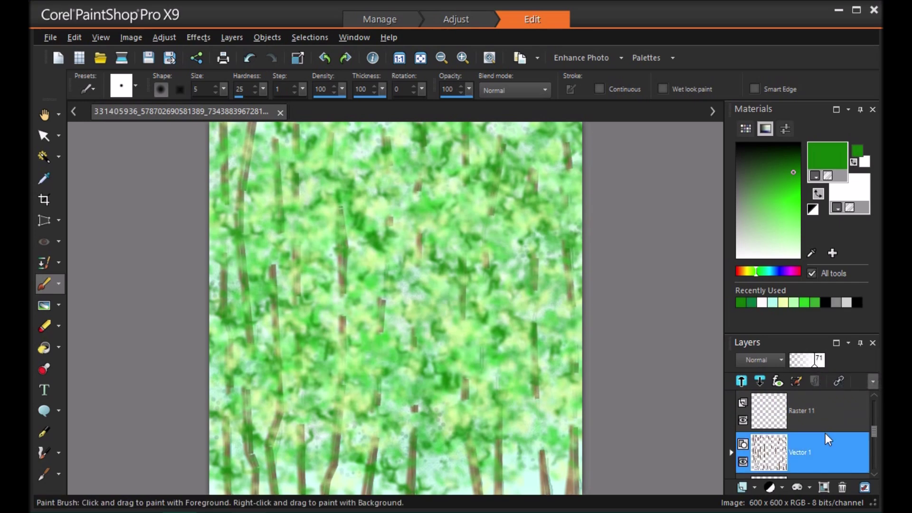
click(819, 364)
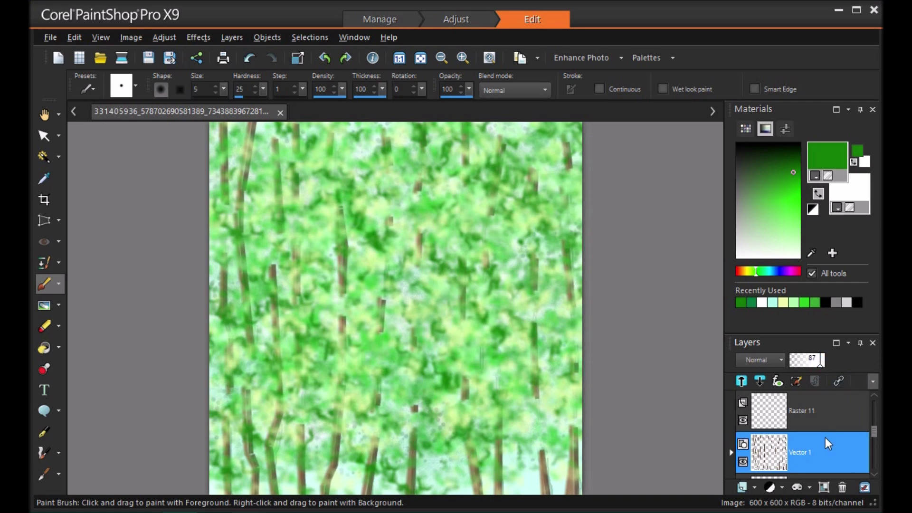
Apply an Average blur with a filter aperture of 21 to the Merged foliage layer
scroll(817, 430, up, 1)
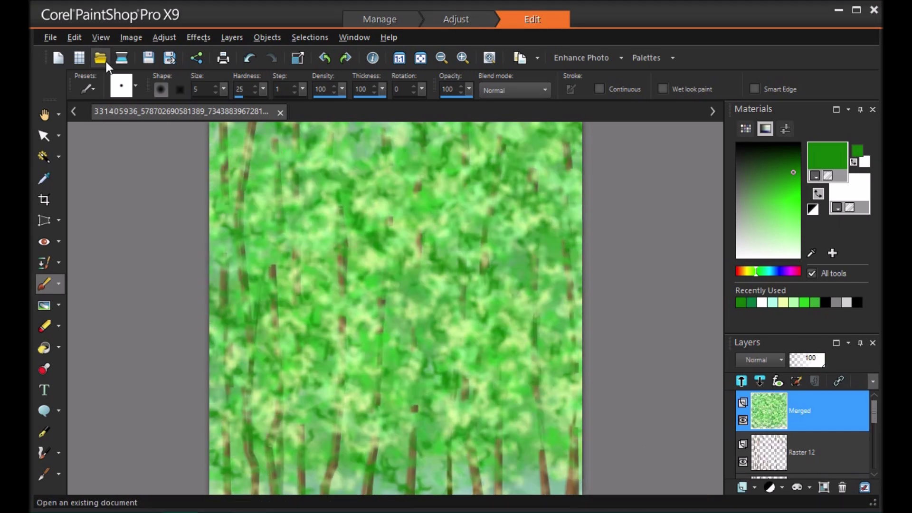
click(158, 37)
mouse_move(247, 258)
click(363, 256)
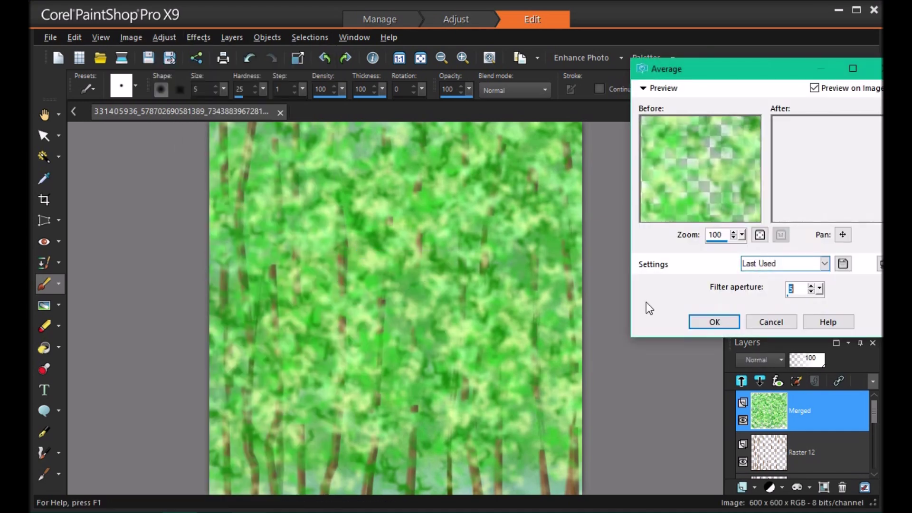
mouse_move(819, 289)
mouse_down()
mouse_move(870, 288)
mouse_move(807, 290)
mouse_up()
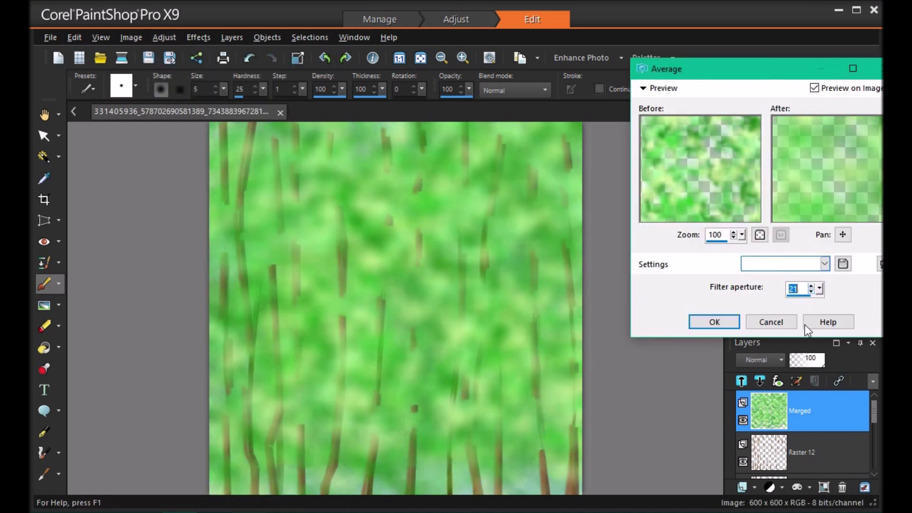
click(727, 319)
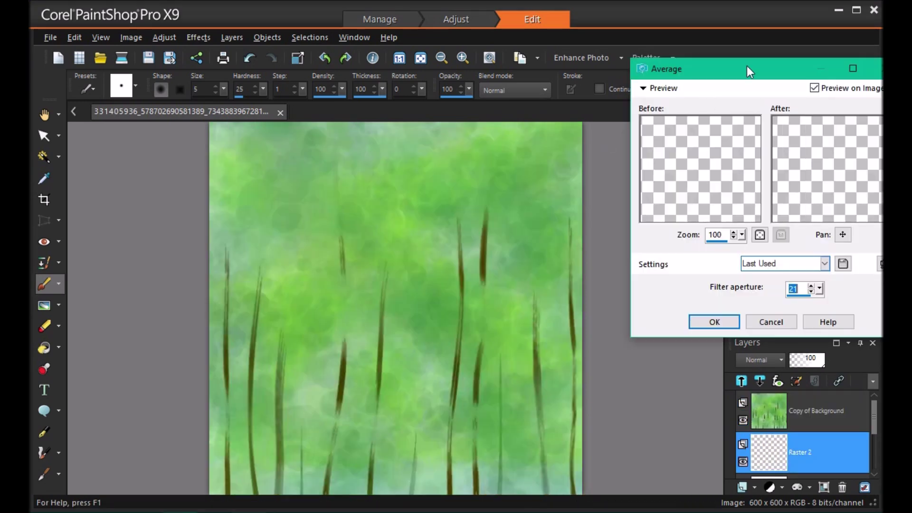
Cancel the Average blur on the empty Raster 2 layer and select the Copy of Background layer instead
drag(746, 66, 594, 44)
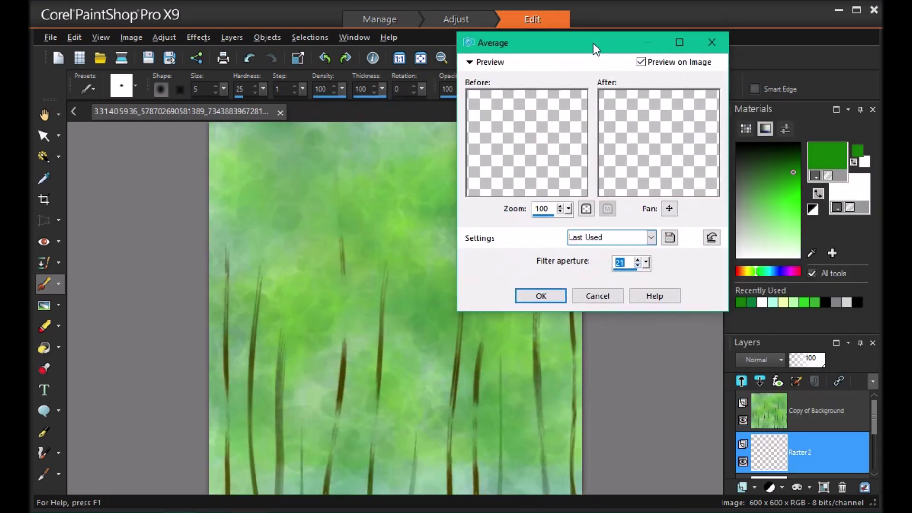
click(600, 295)
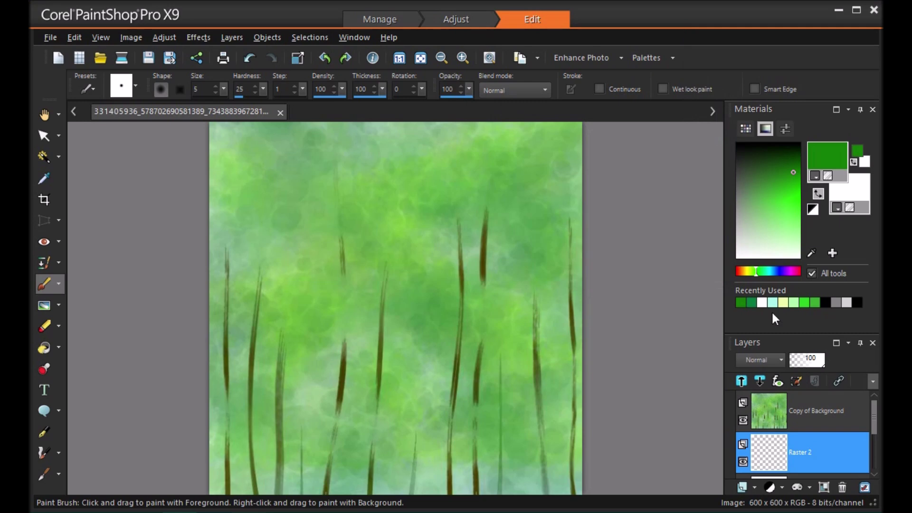
click(816, 411)
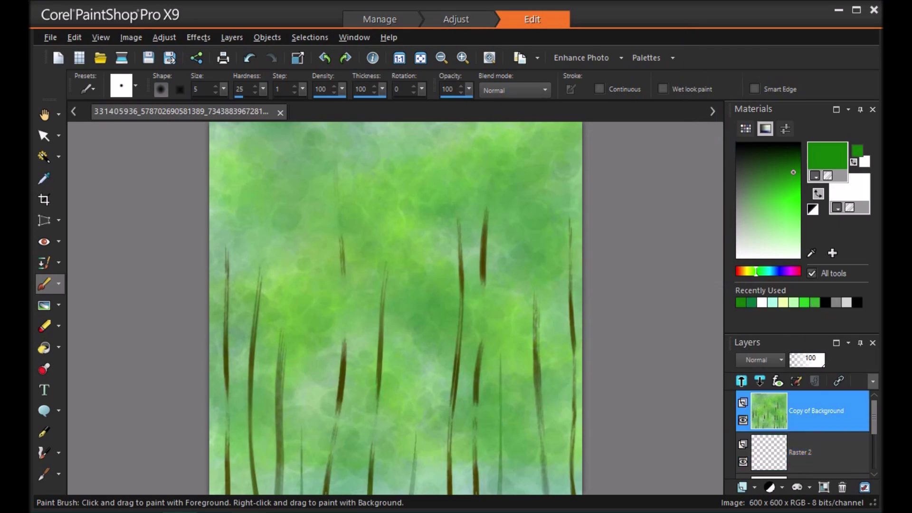